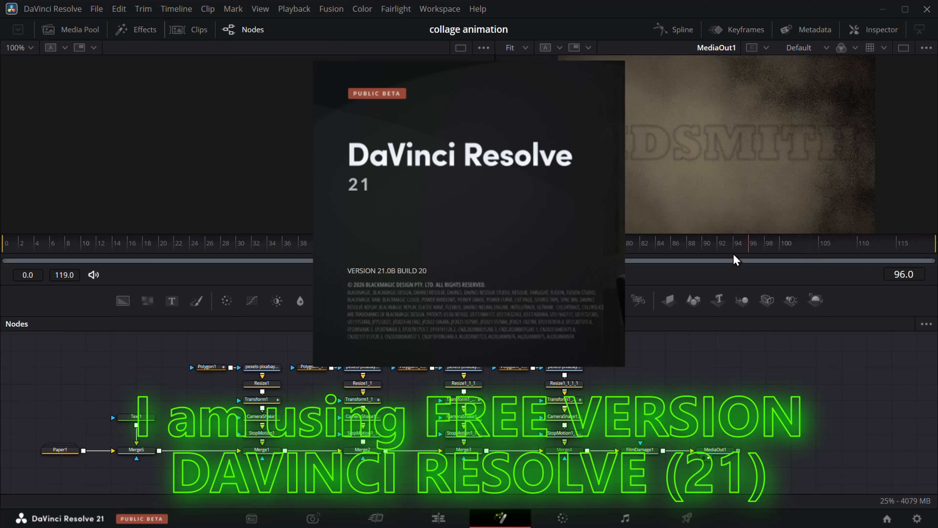
{"action": "left_click_drag", "start_coordinate": [14, 340], "coordinate": [789, 485]}
{"action": "left_click_drag", "start_coordinate": [144, 255], "coordinate": [23, 261]}
{"action": "left_click_drag", "start_coordinate": [23, 261], "coordinate": [283, 261]}
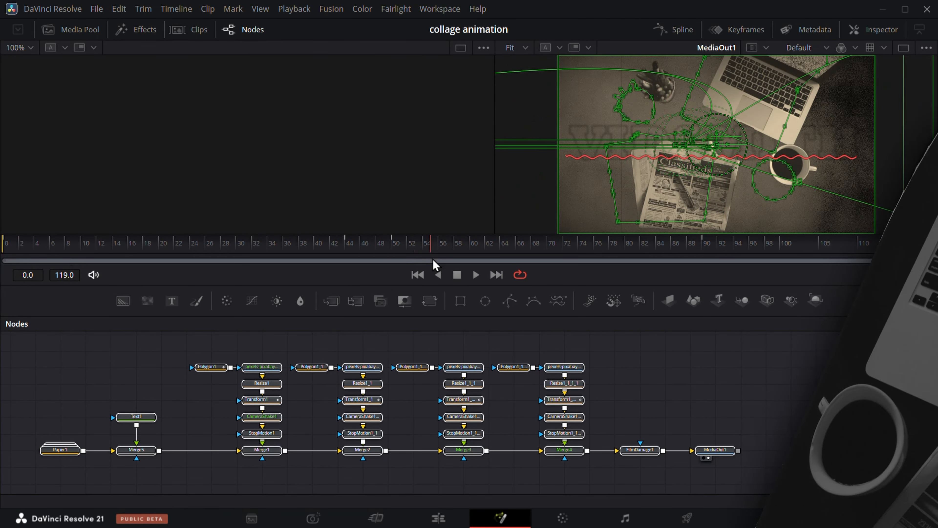
{"action": "left_click", "coordinate": [112, 388]}
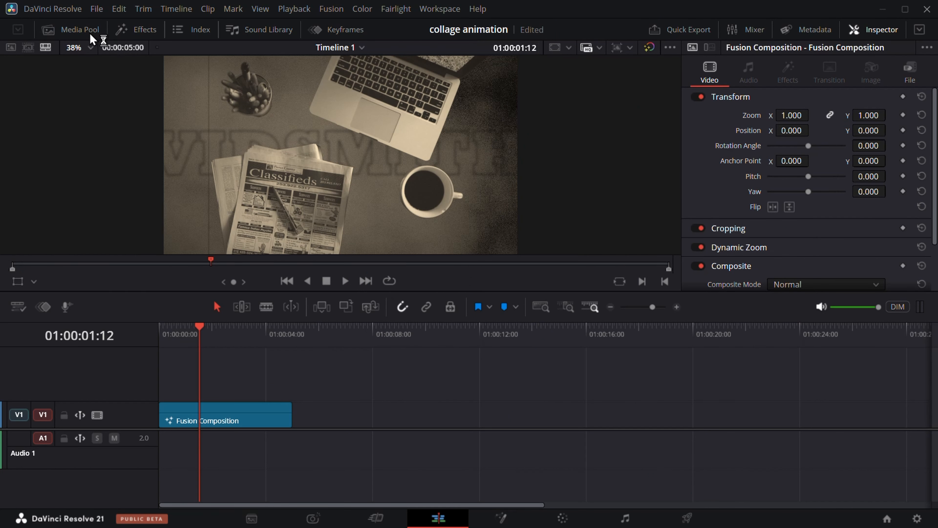
Create a new Fusion composition in the Master bin
{"action": "left_click", "coordinate": [92, 33]}
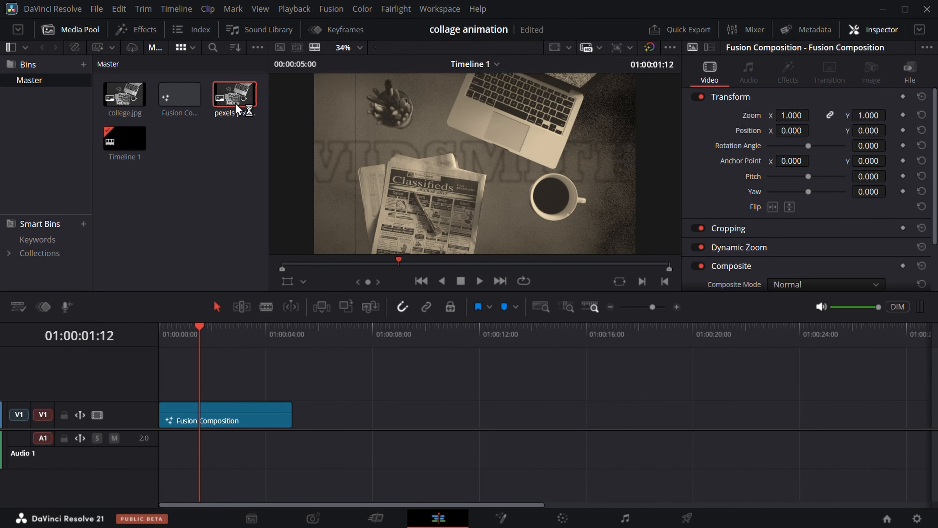
{"action": "right_click", "coordinate": [204, 175]}
{"action": "left_click", "coordinate": [251, 245]}
{"action": "left_click", "coordinate": [546, 322]}
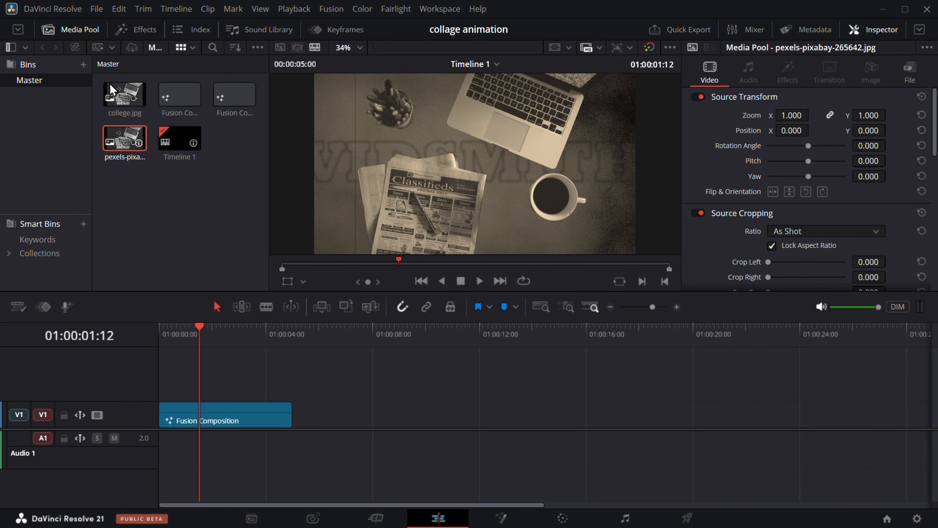
Place Fusion Composition 1 on track V1 directly after the existing clip and open it on the Fusion page, spacing MediaOut1 further right
{"action": "left_click", "coordinate": [180, 96]}
{"action": "left_click_drag", "start_coordinate": [179, 95], "coordinate": [347, 424]}
{"action": "right_click", "coordinate": [366, 420]}
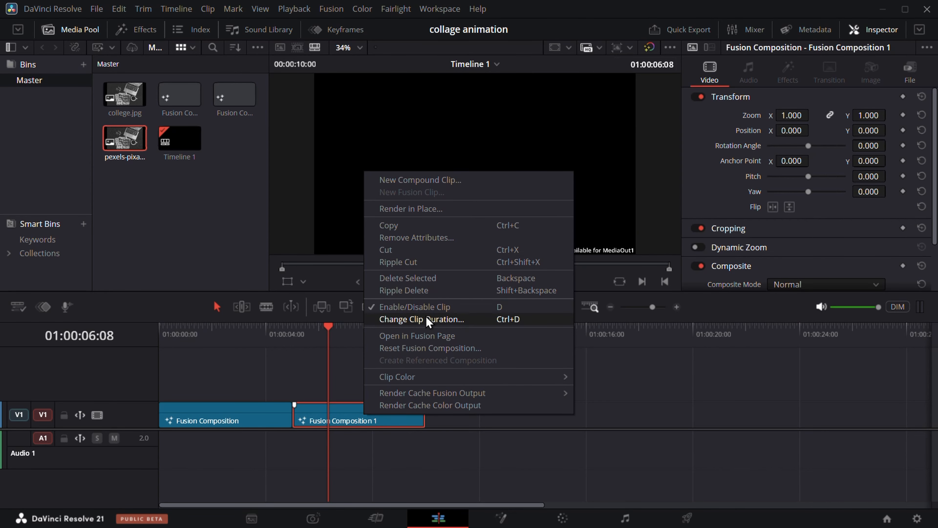
{"action": "left_click", "coordinate": [428, 336]}
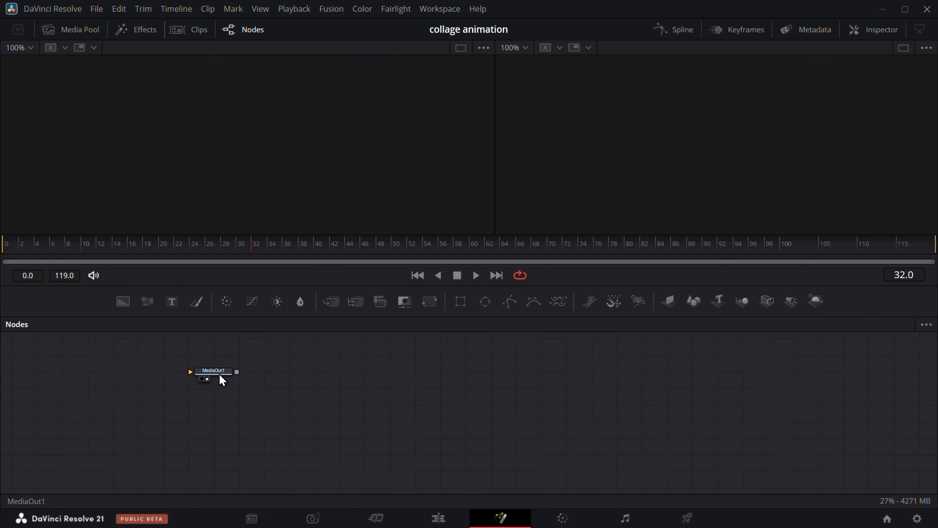
{"action": "left_click_drag", "start_coordinate": [222, 378], "coordinate": [624, 411]}
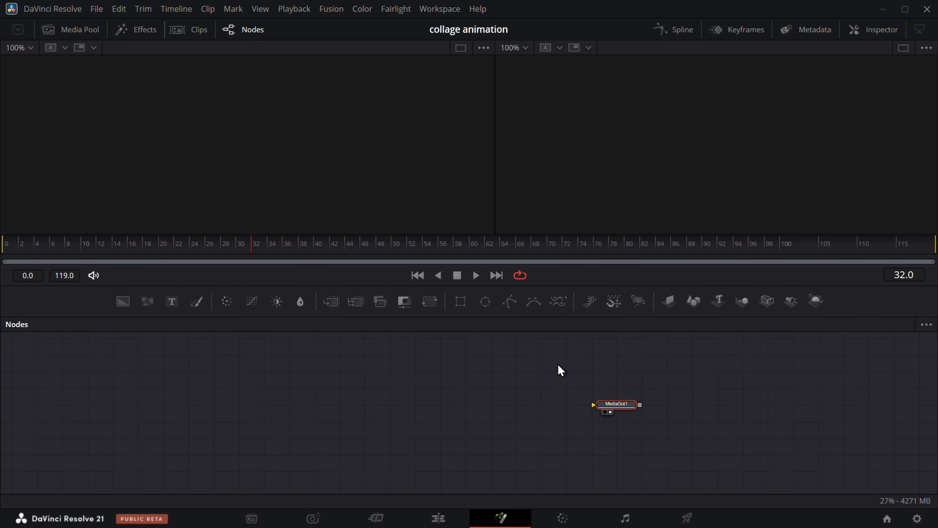
Search the effects library for "paper" and add the Paper generator to the node graph
{"action": "left_click", "coordinate": [138, 29]}
{"action": "left_click", "coordinate": [223, 48]}
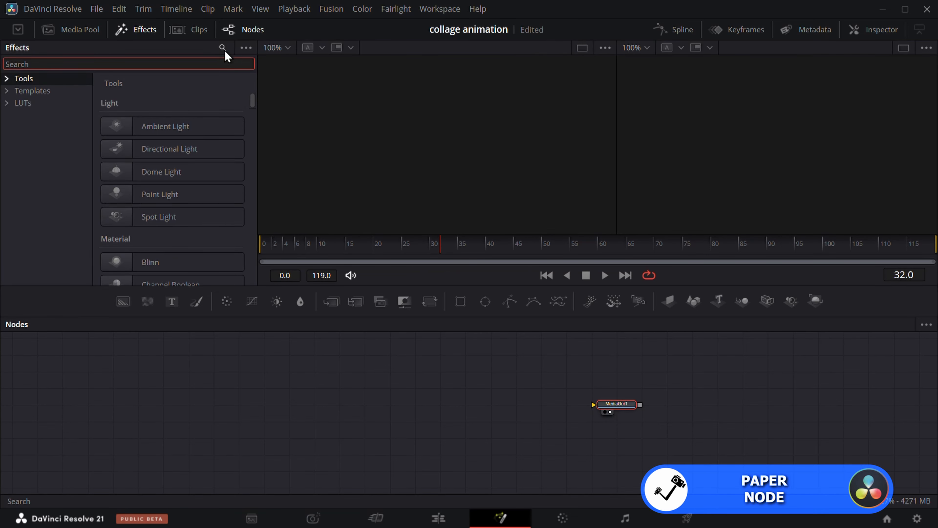
{"action": "type", "text": "paper"}
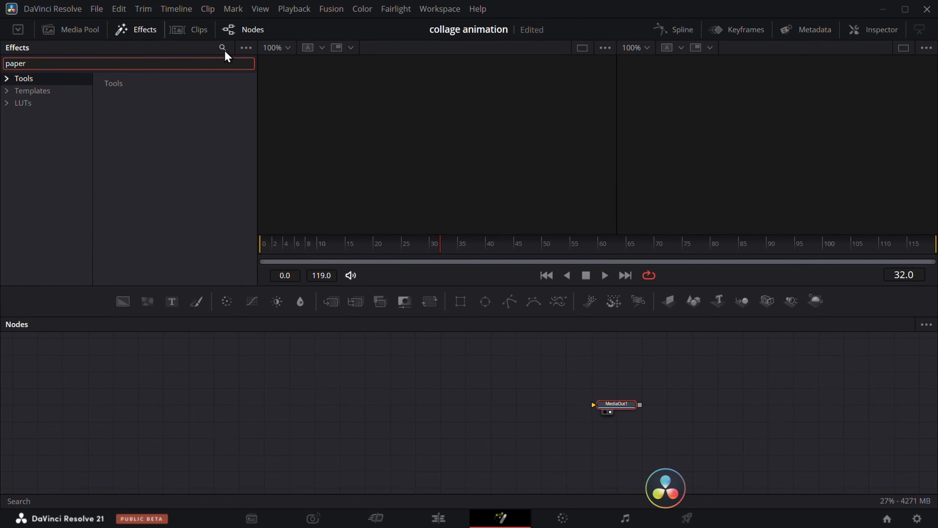
{"action": "left_click", "coordinate": [56, 94]}
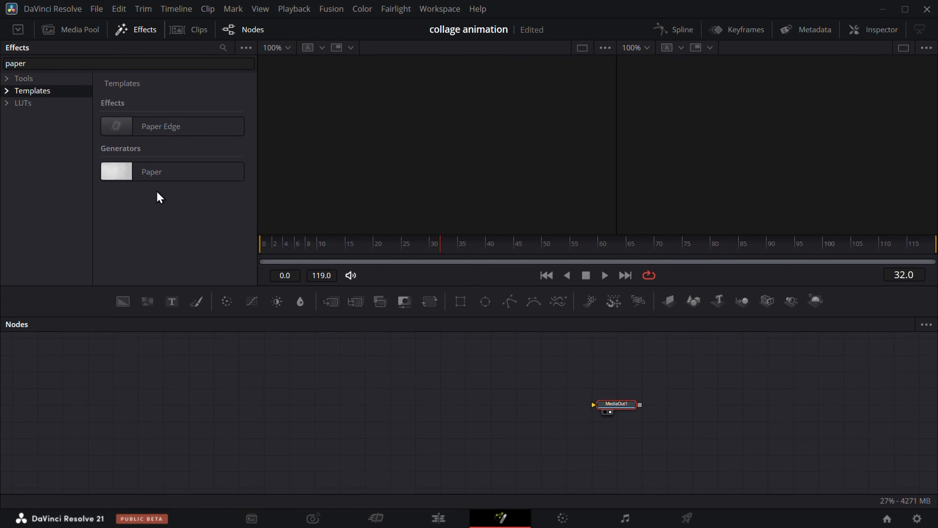
{"action": "left_click_drag", "start_coordinate": [158, 172], "coordinate": [229, 189]}
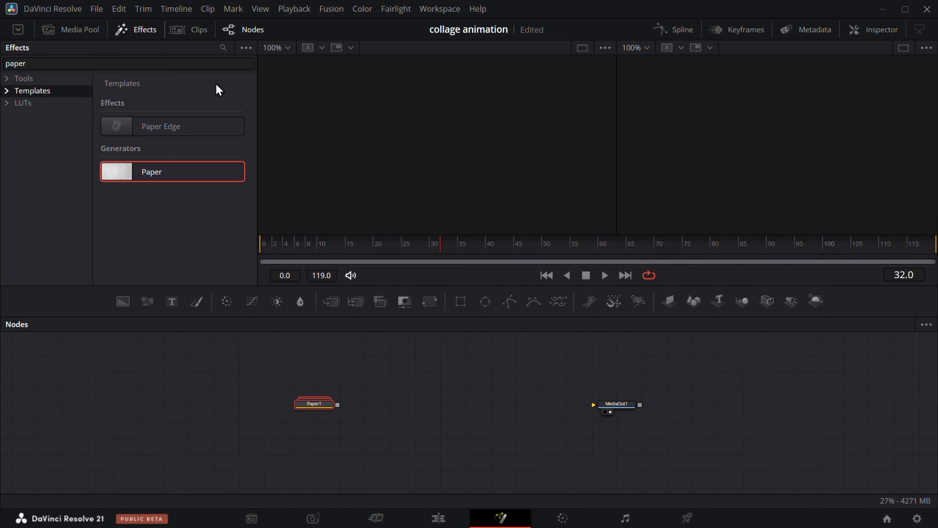
{"action": "left_click", "coordinate": [133, 28]}
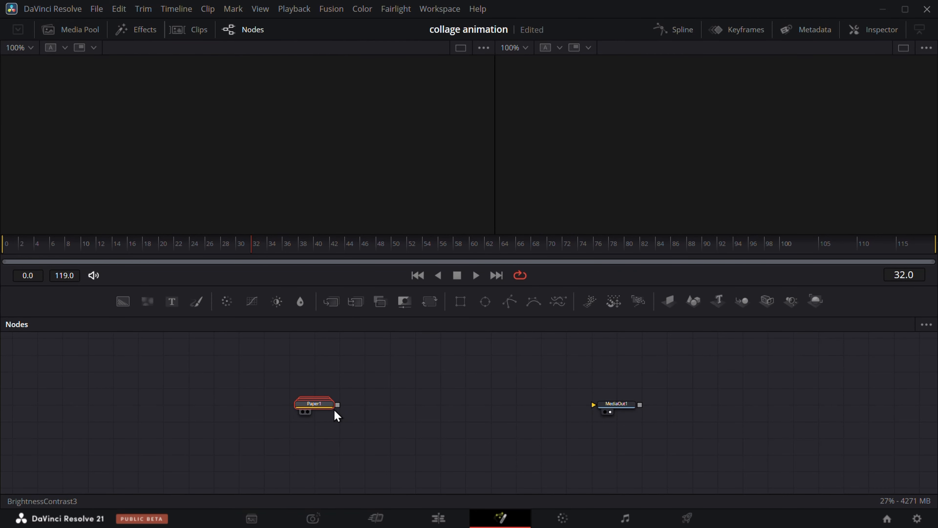
Connect Paper1 to MediaOut1 and adjust its Texture Seethe to -1.543, Gain to 0.69, Lift to about -0.41 and Brightness to 0.19
{"action": "left_click_drag", "start_coordinate": [338, 404], "coordinate": [250, 409]}
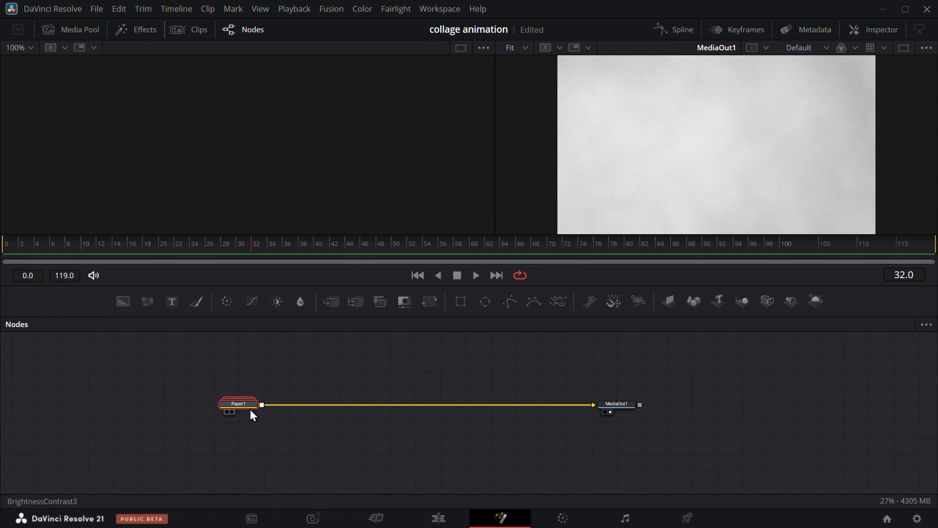
{"action": "left_click", "coordinate": [884, 30]}
{"action": "left_click_drag", "start_coordinate": [819, 156], "coordinate": [802, 175]}
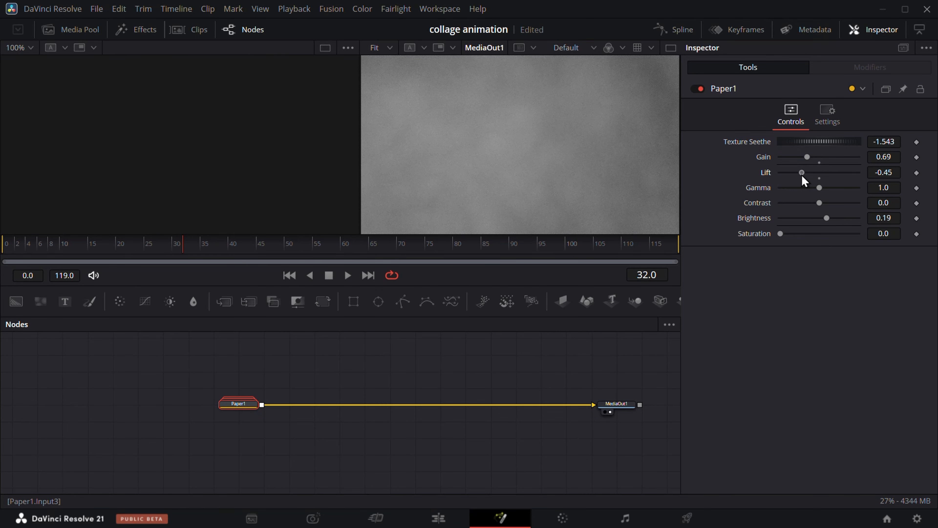
Open the first Fusion Composition clip's node graph and copy its Paper1 node
{"action": "left_click", "coordinate": [448, 522]}
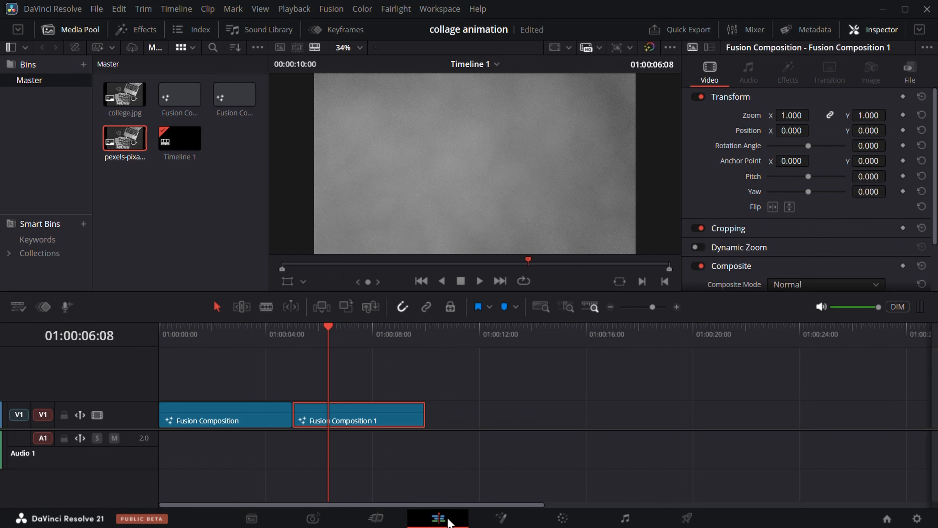
{"action": "left_click", "coordinate": [224, 423]}
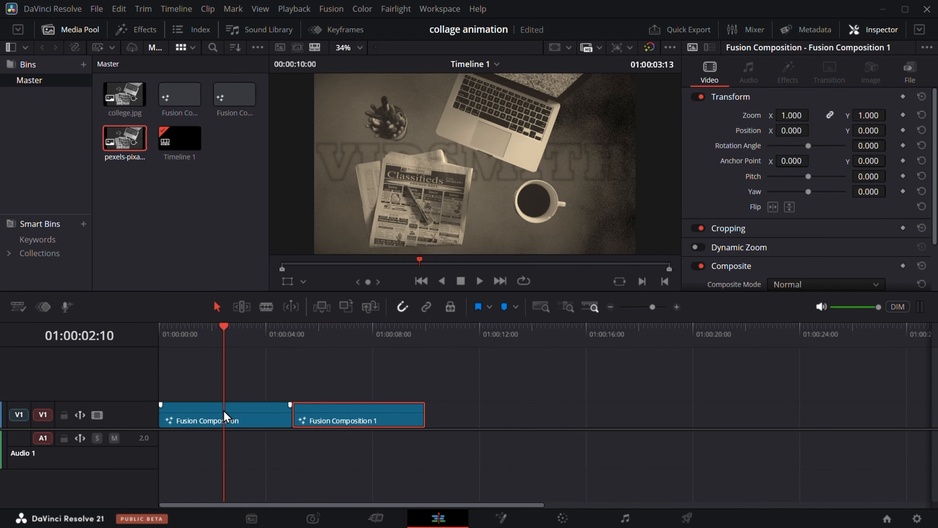
{"action": "left_click", "coordinate": [504, 520]}
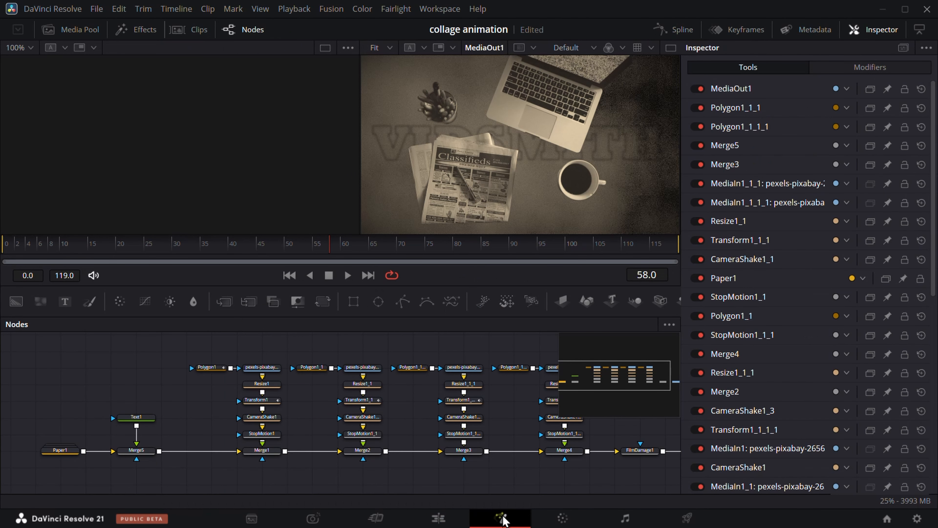
{"action": "left_click", "coordinate": [63, 450]}
{"action": "key", "text": "ctrl+c"}
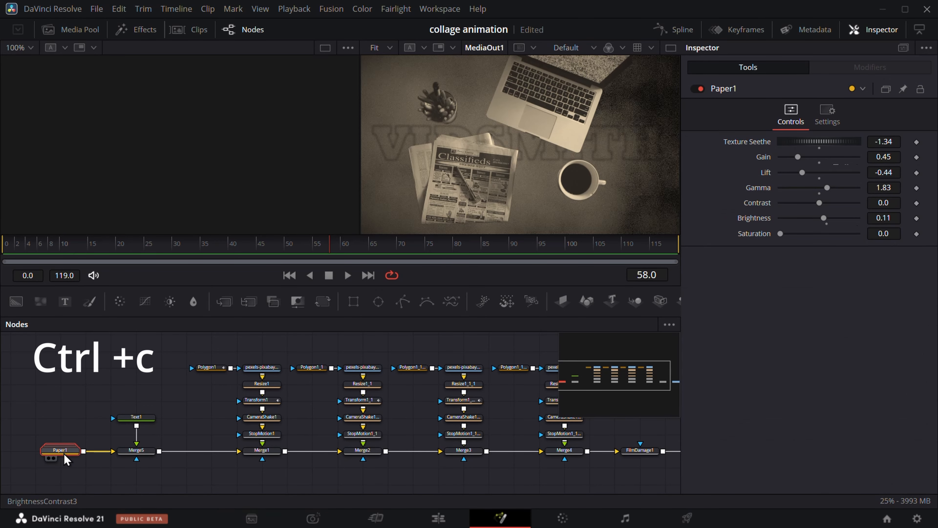
Return to Fusion Composition 1, replace its Paper node with the copied one, and connect it to MediaOut1
{"action": "left_click", "coordinate": [439, 518]}
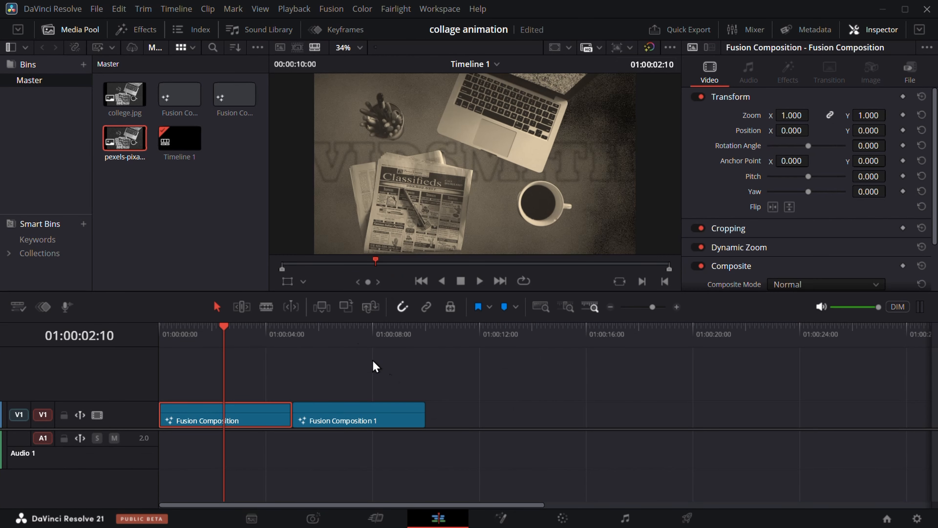
{"action": "left_click", "coordinate": [337, 331]}
{"action": "left_click", "coordinate": [383, 423]}
{"action": "left_click", "coordinate": [502, 520]}
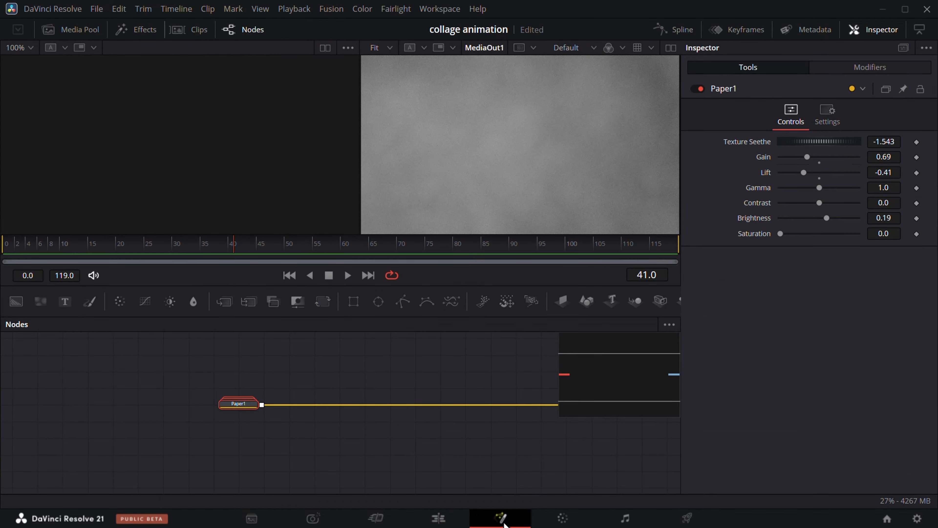
{"action": "key", "text": "ctrl+v"}
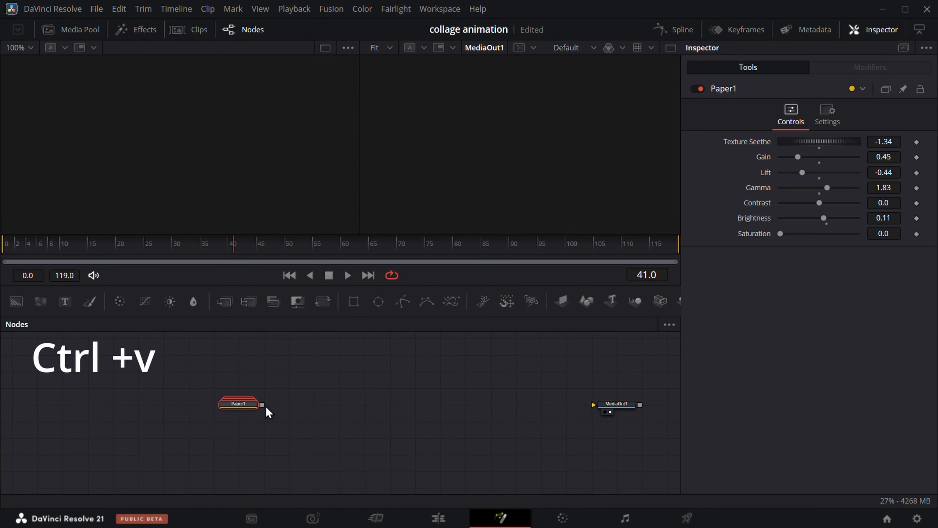
{"action": "left_click_drag", "start_coordinate": [265, 406], "coordinate": [603, 406]}
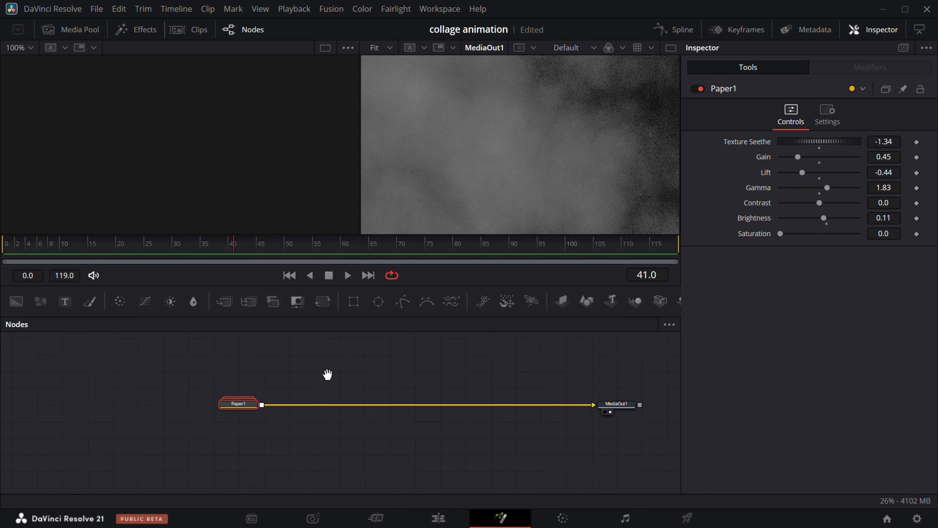
Add college.jpg from the media pool to the node graph and merge it over the Paper1 background
{"action": "left_click_drag", "start_coordinate": [328, 374], "coordinate": [236, 381]}
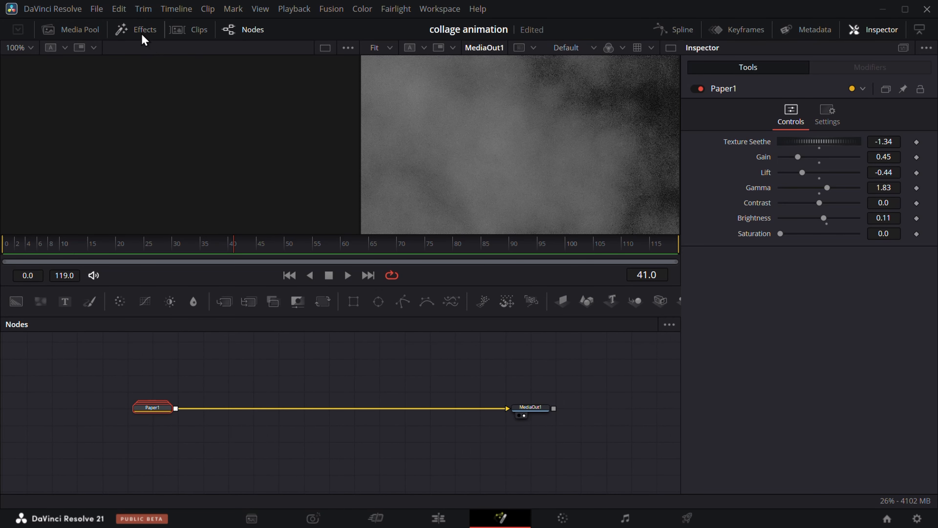
{"action": "left_click", "coordinate": [87, 33]}
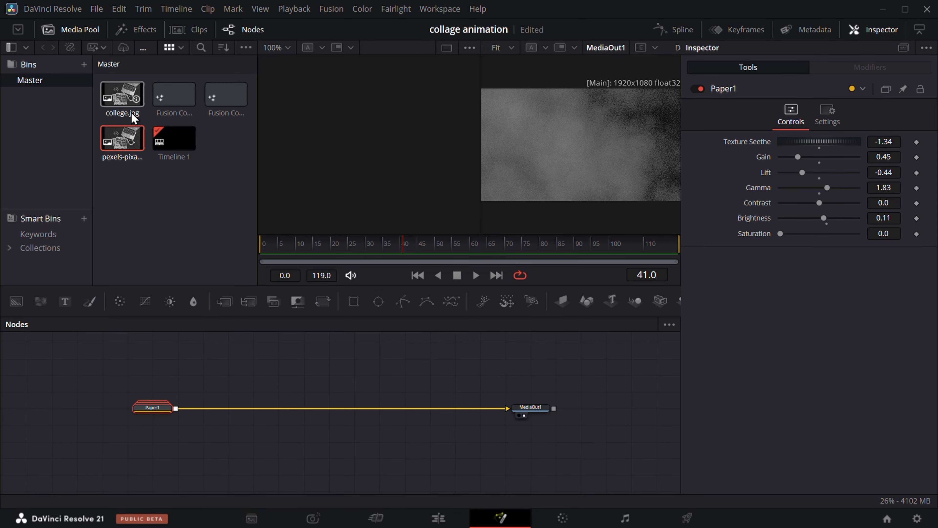
{"action": "left_click_drag", "start_coordinate": [132, 104], "coordinate": [173, 440]}
{"action": "left_click", "coordinate": [78, 36]}
{"action": "left_click_drag", "start_coordinate": [226, 391], "coordinate": [228, 368]}
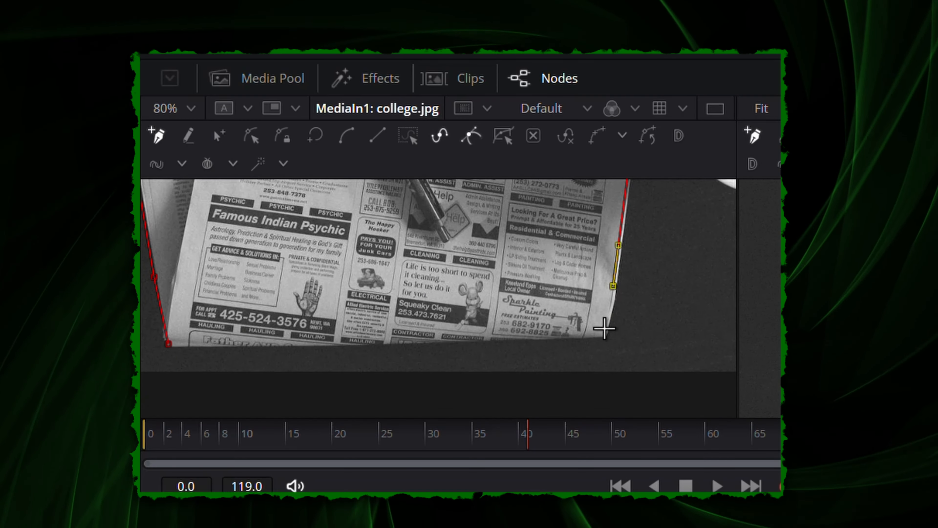
Attach a Polygon mask to the college.jpg node and show that node in the first viewer
{"action": "left_click", "coordinate": [513, 324]}
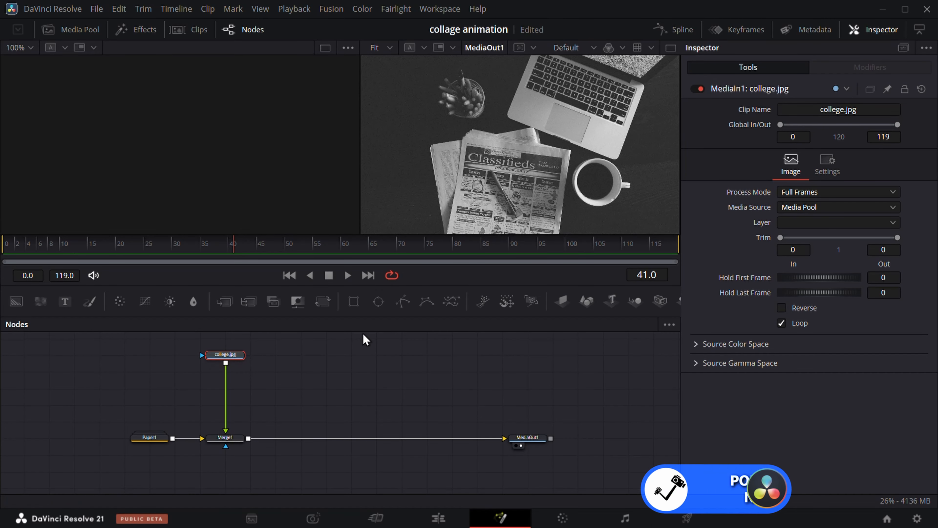
{"action": "left_click_drag", "start_coordinate": [129, 358], "coordinate": [233, 364]}
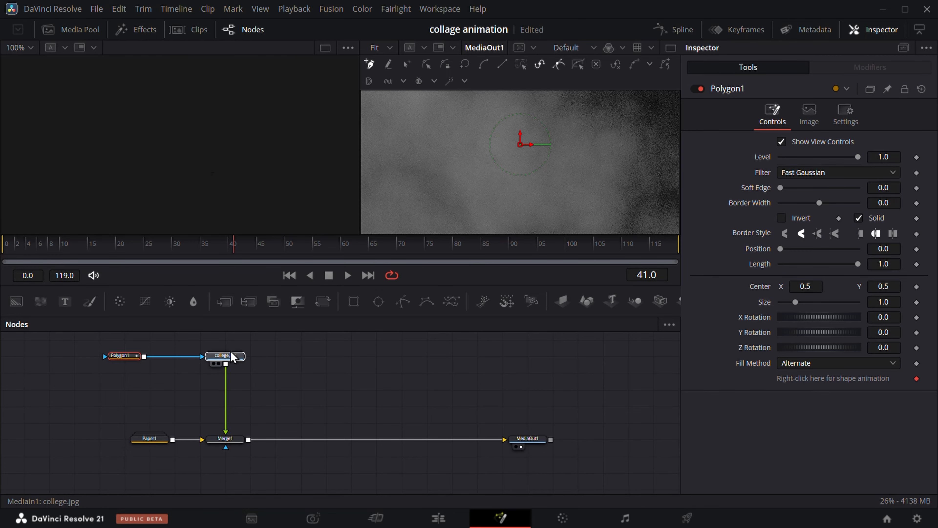
{"action": "left_click_drag", "start_coordinate": [192, 147], "coordinate": [181, 155]}
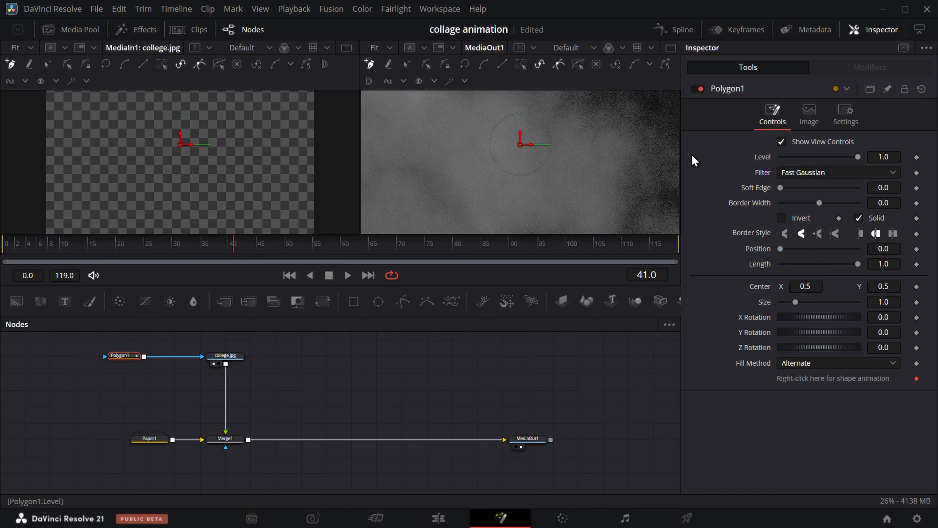
Bypass the Polygon mask and trace a closed outline around the stack of newspapers in college.jpg
{"action": "left_click", "coordinate": [698, 89]}
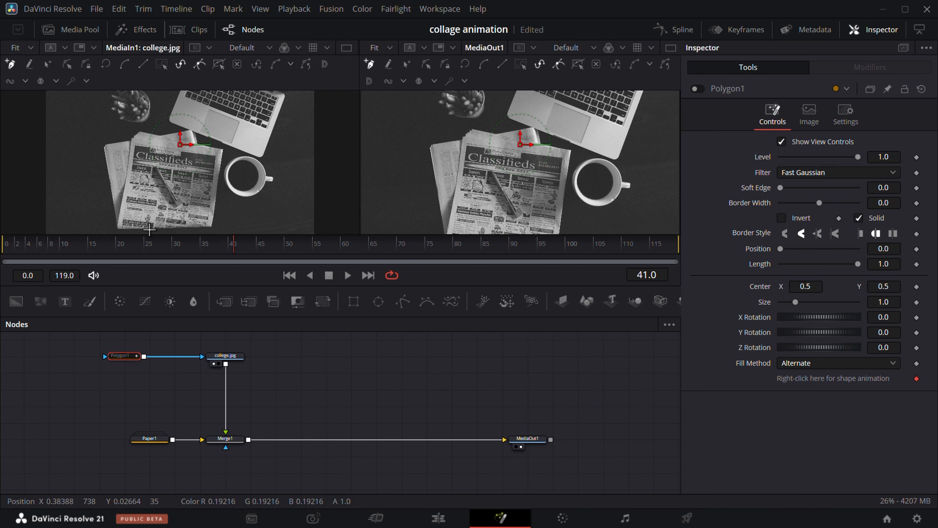
{"action": "scroll", "coordinate": [150, 229], "scroll_direction": "up", "scroll_amount": 2}
{"action": "left_click_drag", "start_coordinate": [160, 217], "coordinate": [222, 196]}
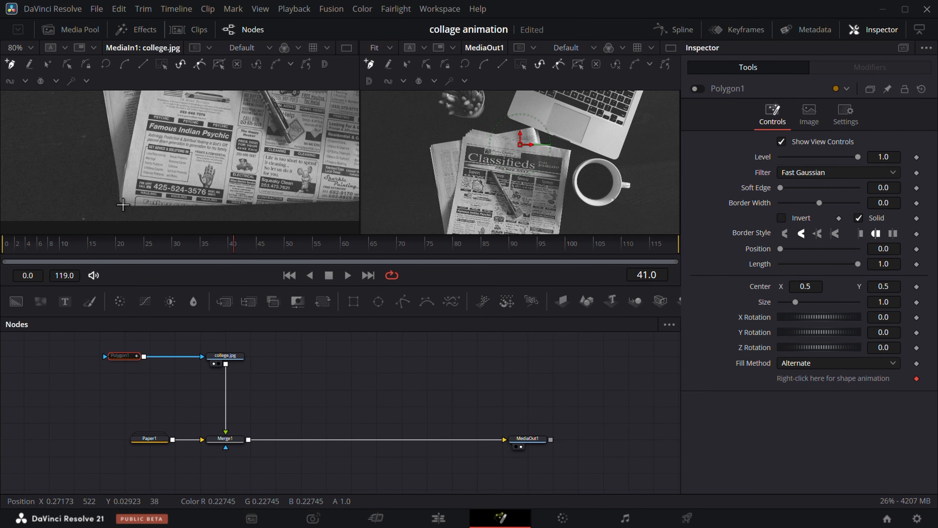
{"action": "scroll", "coordinate": [105, 163], "scroll_direction": "up", "scroll_amount": 3}
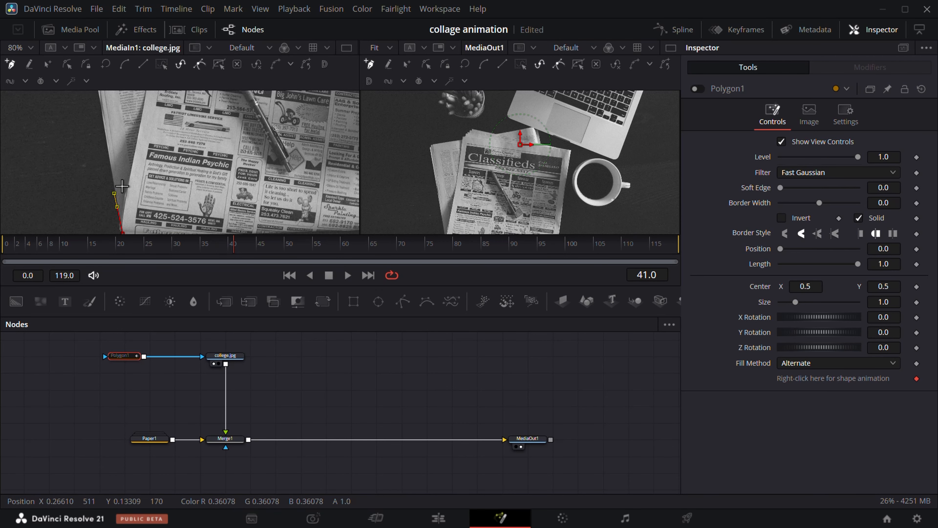
{"action": "left_click", "coordinate": [104, 163]}
{"action": "left_click", "coordinate": [84, 203]}
{"action": "left_click", "coordinate": [157, 182]}
{"action": "left_click", "coordinate": [185, 160]}
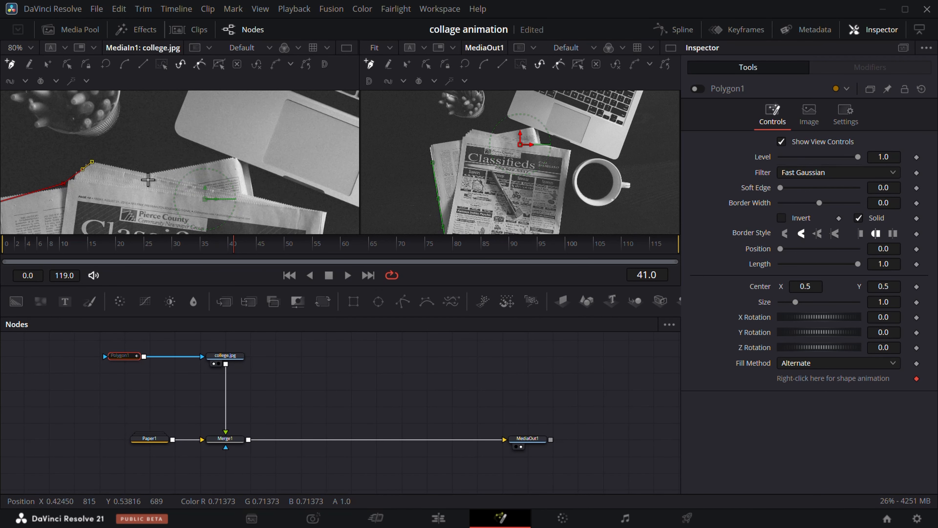
{"action": "left_click", "coordinate": [150, 174]}
{"action": "left_click", "coordinate": [231, 158]}
{"action": "left_click", "coordinate": [248, 164]}
{"action": "left_click", "coordinate": [258, 195]}
{"action": "scroll", "coordinate": [312, 111], "scroll_direction": "down", "scroll_amount": 4}
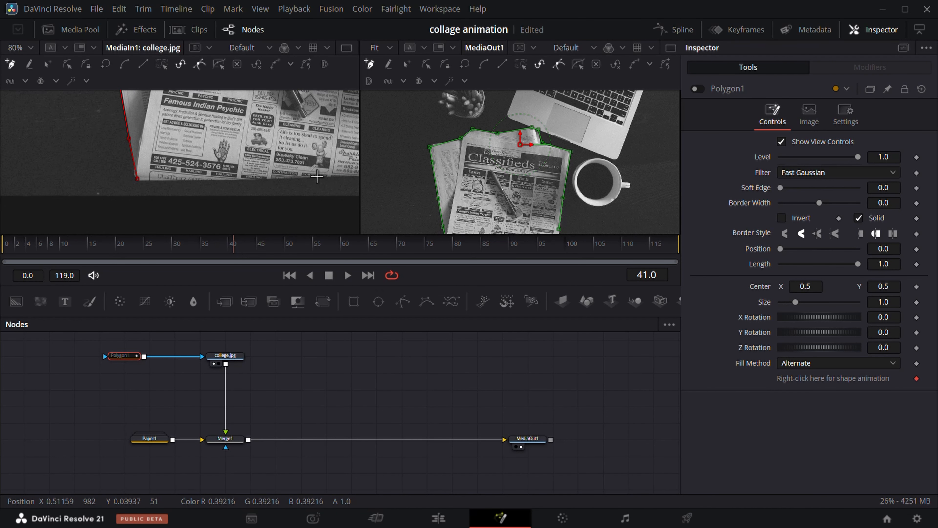
{"action": "scroll", "coordinate": [215, 183], "scroll_direction": "down", "scroll_amount": 2}
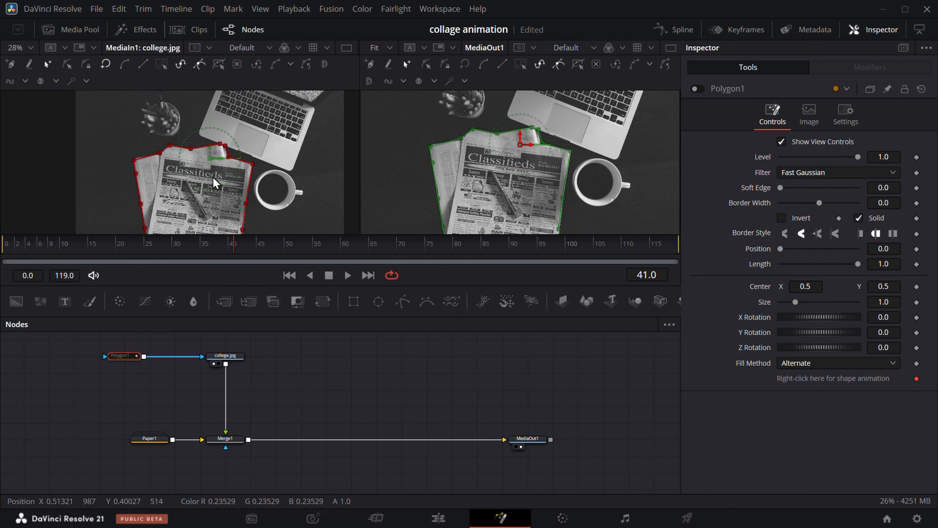
Re-enable the Polygon1 mask and set its Soft Edge to 0.0022
{"action": "left_click", "coordinate": [698, 89]}
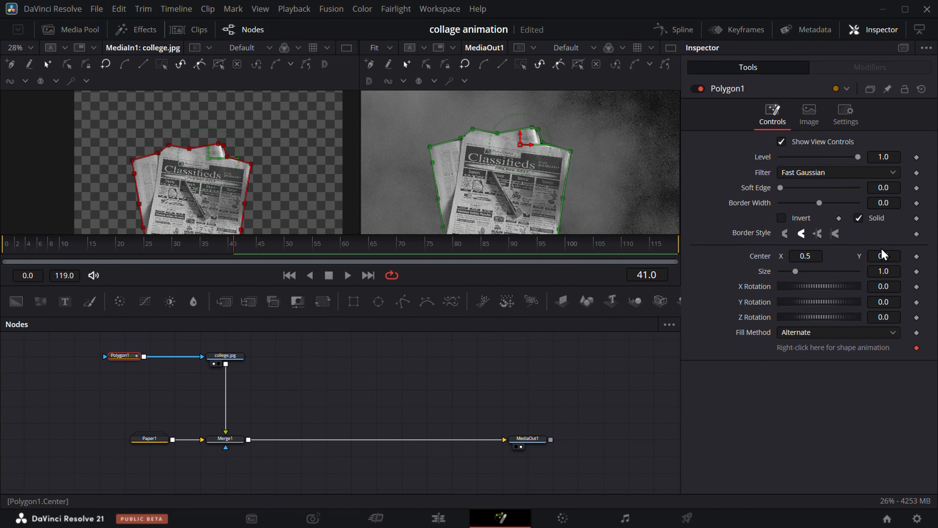
{"action": "left_click", "coordinate": [890, 187]}
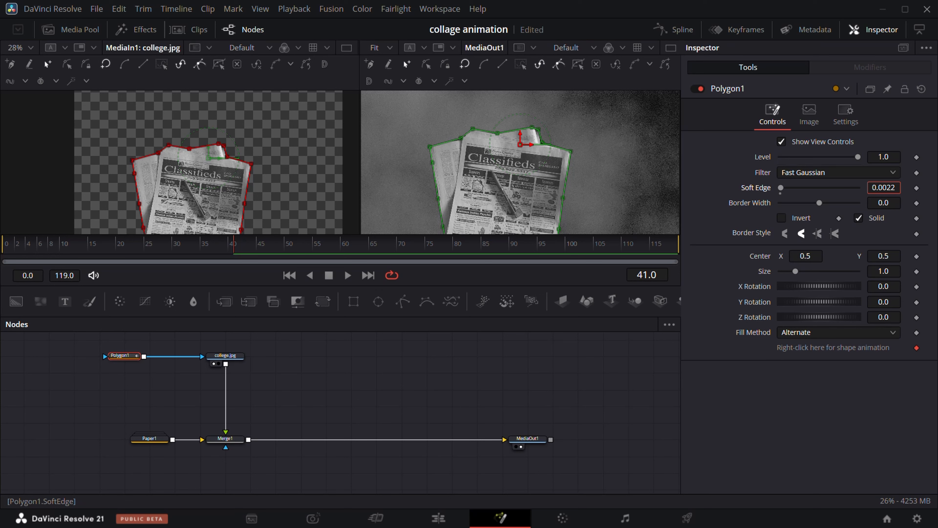
Insert a Transform node between the college.jpg node and Merge1
{"action": "left_click", "coordinate": [272, 388]}
{"action": "scroll", "coordinate": [578, 174], "scroll_direction": "down", "scroll_amount": 3}
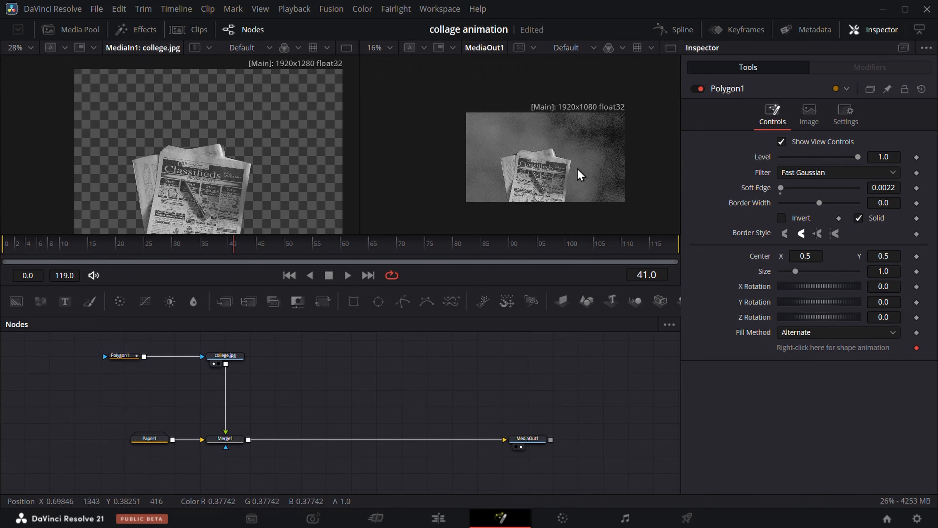
{"action": "scroll", "coordinate": [580, 174], "scroll_direction": "up", "scroll_amount": 2}
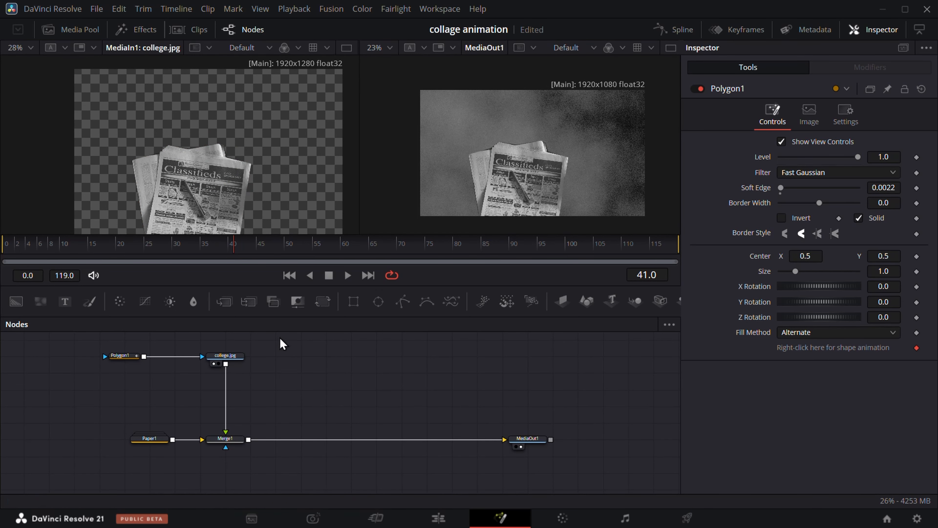
{"action": "left_click_drag", "start_coordinate": [323, 302], "coordinate": [238, 391]}
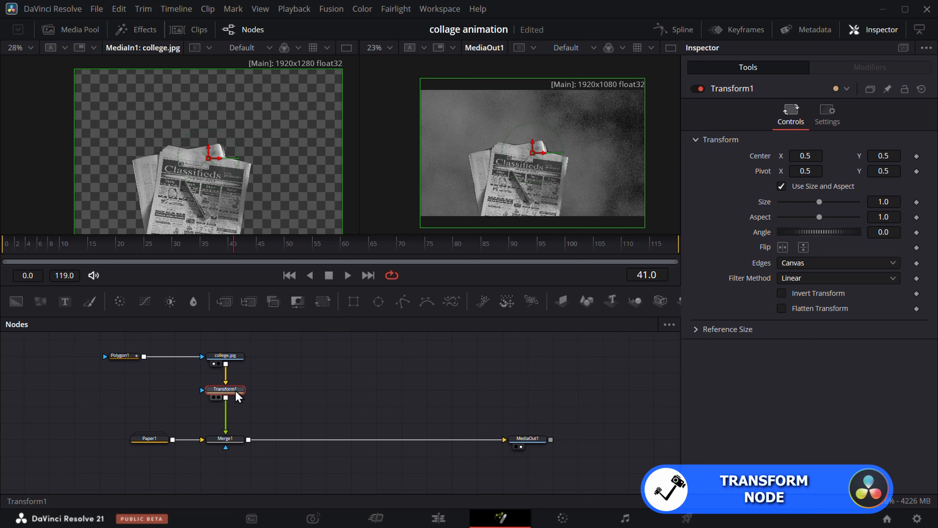
Keyframe Transform1's Center and Angle at frame 50, with Center X about 1.3 and Angle 26.1 at frame 0
{"action": "left_click", "coordinate": [257, 246]}
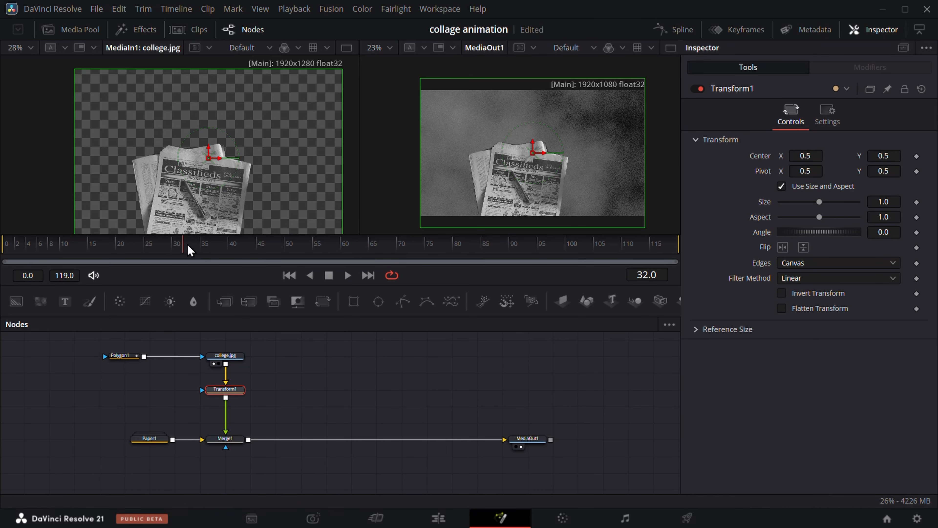
{"action": "left_click", "coordinate": [916, 156]}
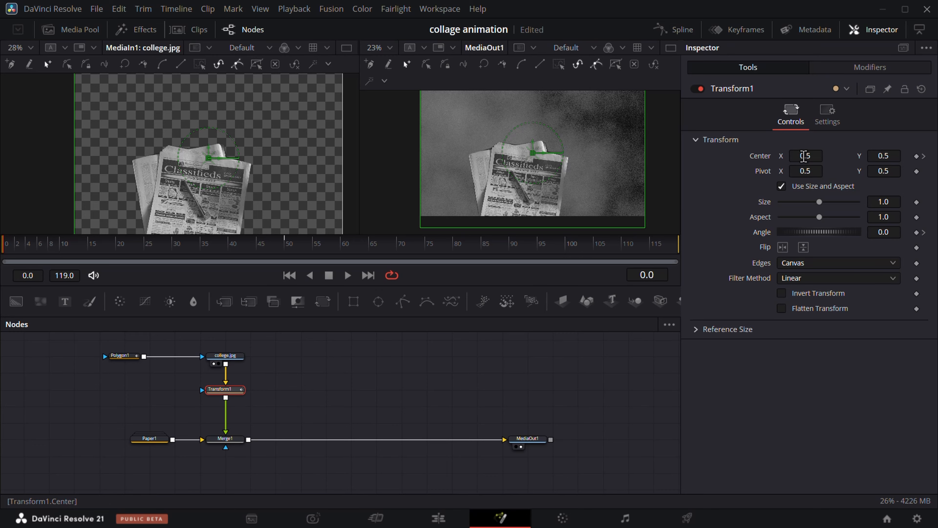
{"action": "left_click_drag", "start_coordinate": [805, 156], "coordinate": [854, 156]}
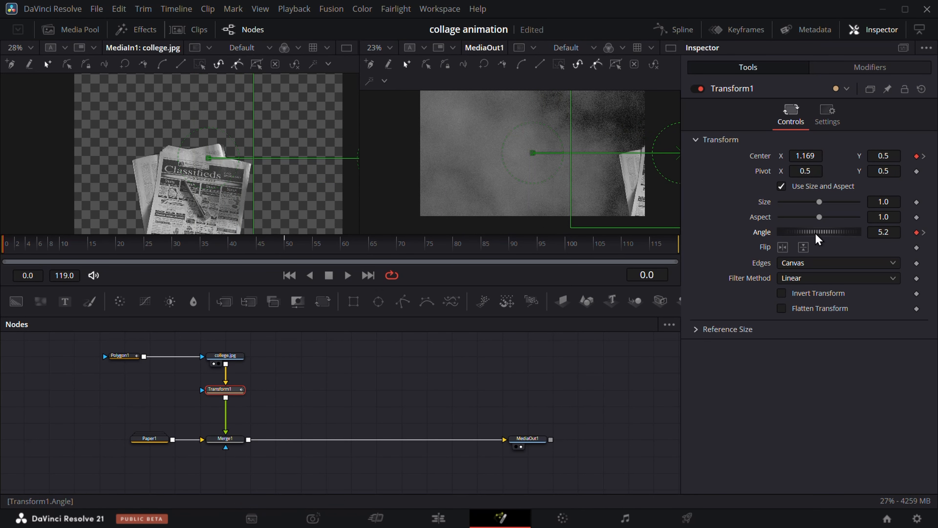
{"action": "left_click_drag", "start_coordinate": [816, 233], "coordinate": [819, 233]}
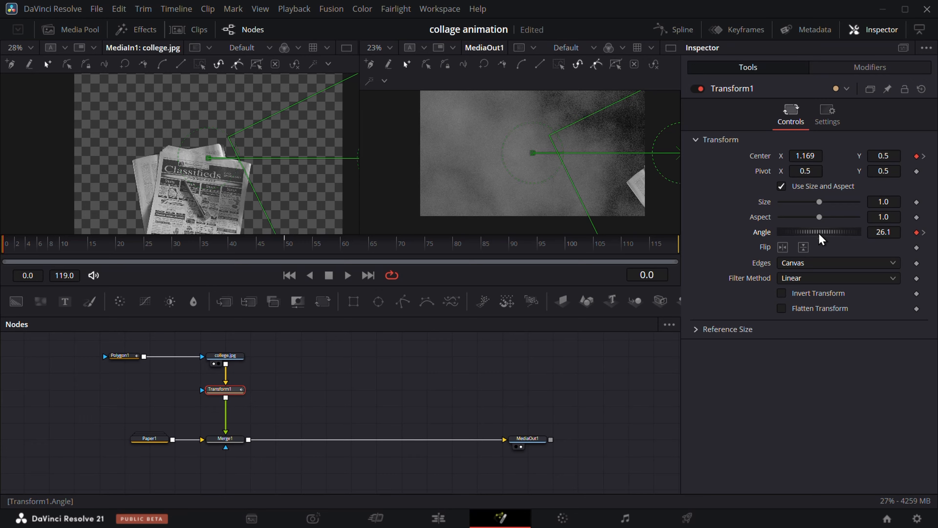
{"action": "left_click_drag", "start_coordinate": [806, 156], "coordinate": [815, 156]}
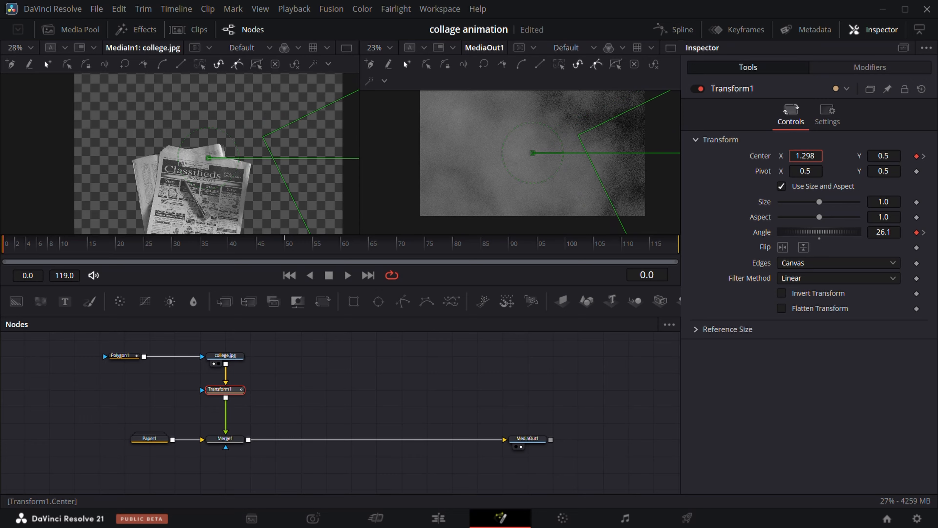
Hold Transform1's Center with a keyframe at frame 90 and slide the newspapers off the image's left side at frame 115
{"action": "left_click_drag", "start_coordinate": [136, 249], "coordinate": [289, 256]}
{"action": "left_click_drag", "start_coordinate": [476, 260], "coordinate": [501, 250]}
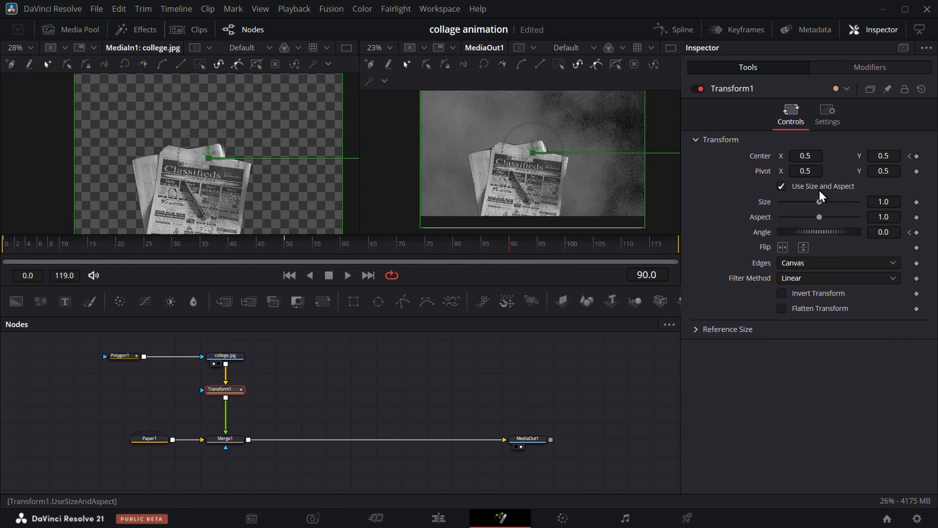
{"action": "left_click", "coordinate": [917, 156]}
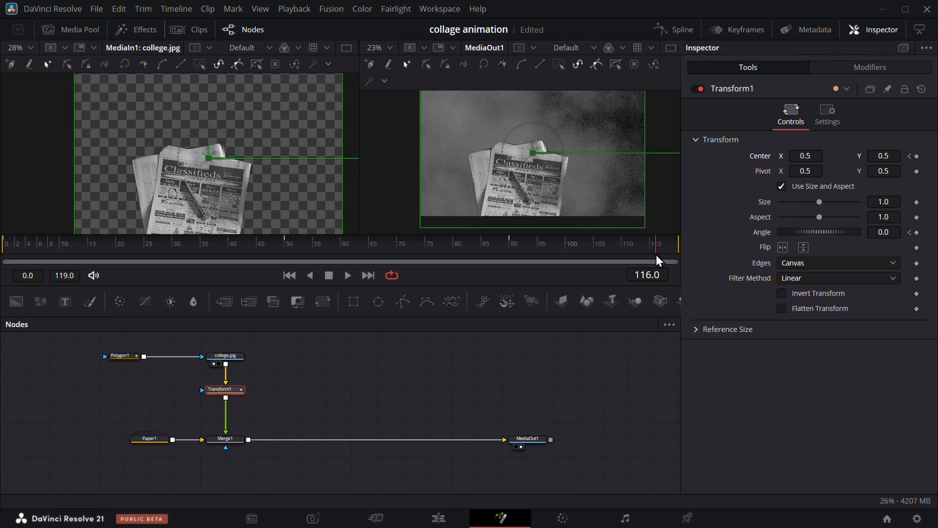
{"action": "left_click_drag", "start_coordinate": [656, 254], "coordinate": [653, 254]}
{"action": "left_click_drag", "start_coordinate": [817, 157], "coordinate": [411, 174]}
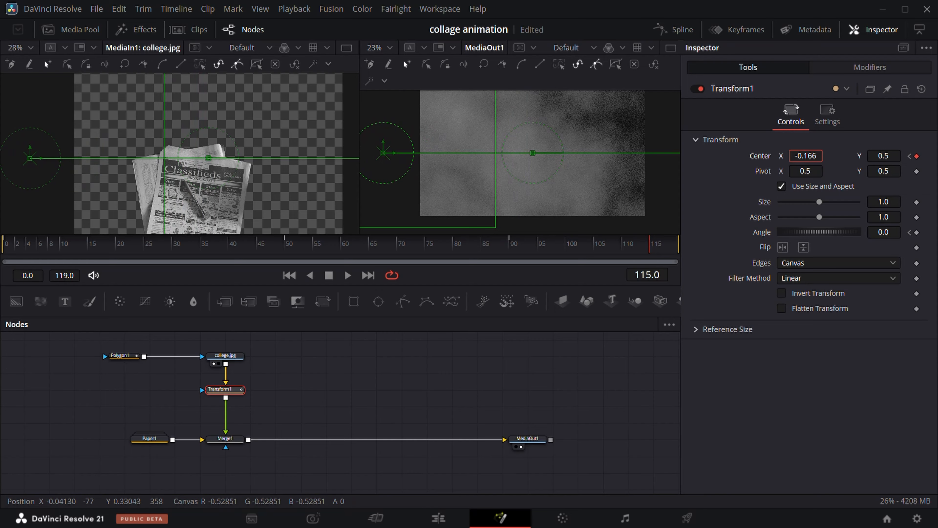
{"action": "left_click", "coordinate": [447, 244]}
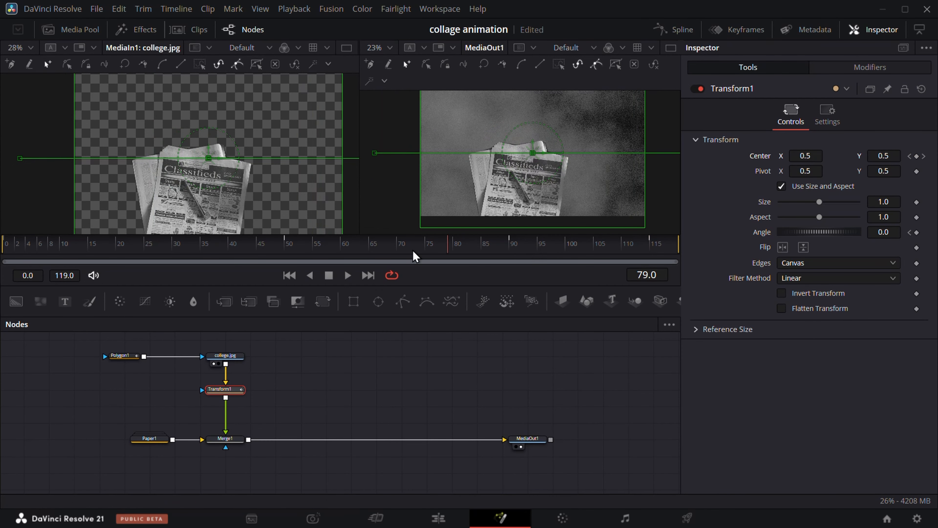
{"action": "left_click_drag", "start_coordinate": [415, 256], "coordinate": [302, 277]}
{"action": "left_click_drag", "start_coordinate": [482, 279], "coordinate": [6, 257]}
Display Transform1's Displacement curve for editing in the Spline editor, keeping Angle as a reference curve only
{"action": "left_click", "coordinate": [670, 29]}
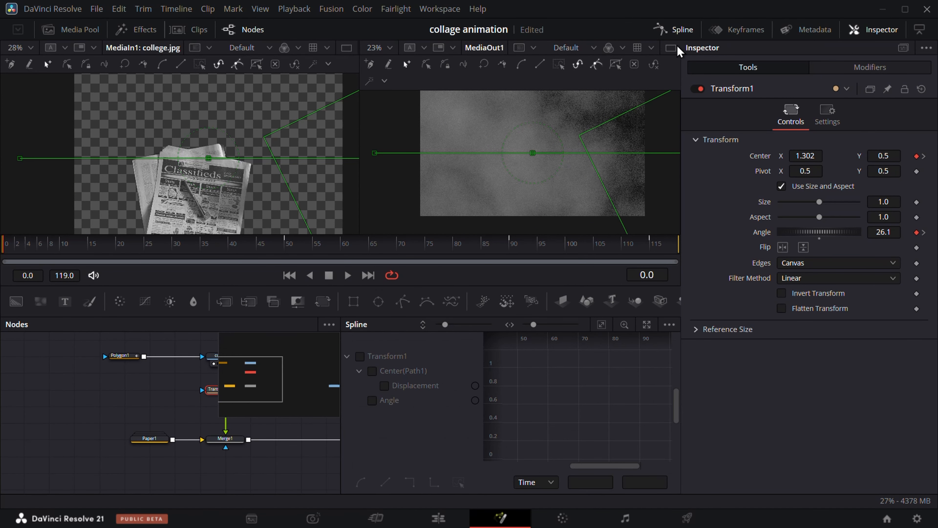
{"action": "left_click", "coordinate": [360, 356]}
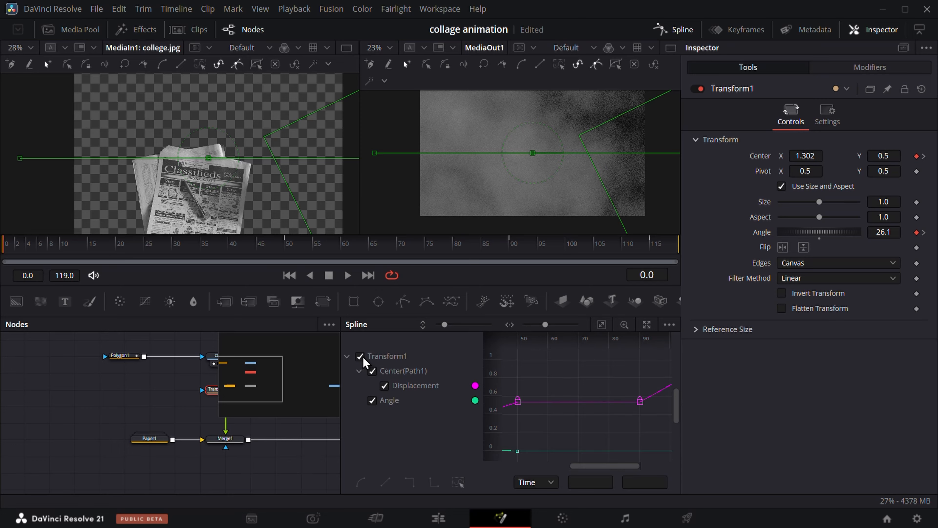
{"action": "left_click", "coordinate": [371, 403]}
{"action": "scroll", "coordinate": [590, 425], "scroll_direction": "down", "scroll_amount": 2}
{"action": "scroll", "coordinate": [628, 418], "scroll_direction": "down", "scroll_amount": 4}
{"action": "key", "text": "alt+]"}
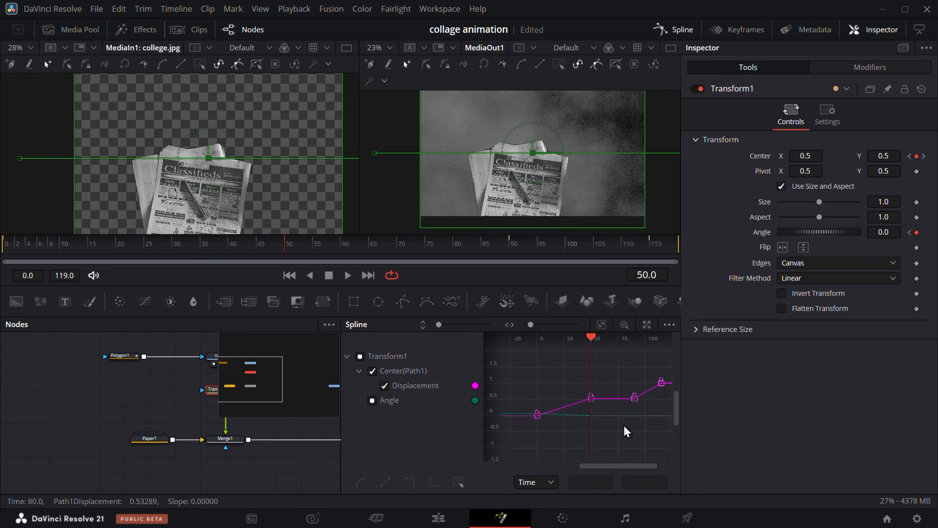
Flatten the Displacement keyframes at frames 0 and 50, steepen the first one's handle for a fast entrance, and preview the motion
{"action": "left_click_drag", "start_coordinate": [250, 247], "coordinate": [177, 247]}
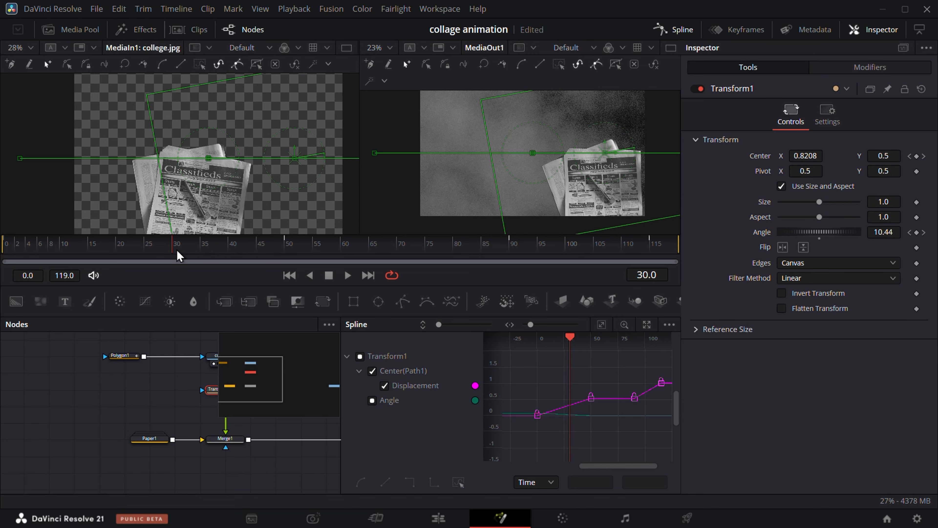
{"action": "left_click_drag", "start_coordinate": [519, 383], "coordinate": [607, 430]}
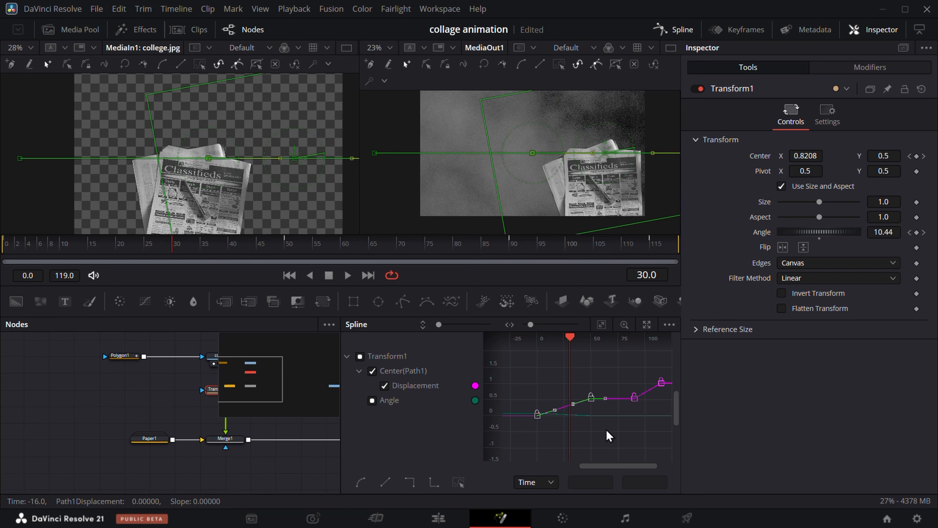
{"action": "key", "text": "f"}
{"action": "scroll", "coordinate": [559, 419], "scroll_direction": "up", "scroll_amount": 2}
{"action": "scroll", "coordinate": [559, 418], "scroll_direction": "down", "scroll_amount": 1}
{"action": "left_click_drag", "start_coordinate": [553, 414], "coordinate": [540, 385]}
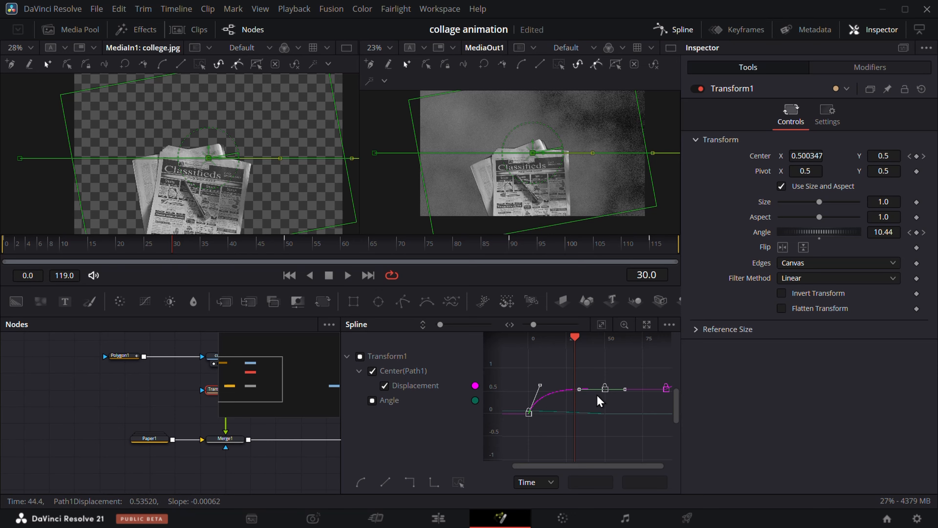
{"action": "left_click_drag", "start_coordinate": [250, 247], "coordinate": [6, 253]}
{"action": "key", "text": "space"}
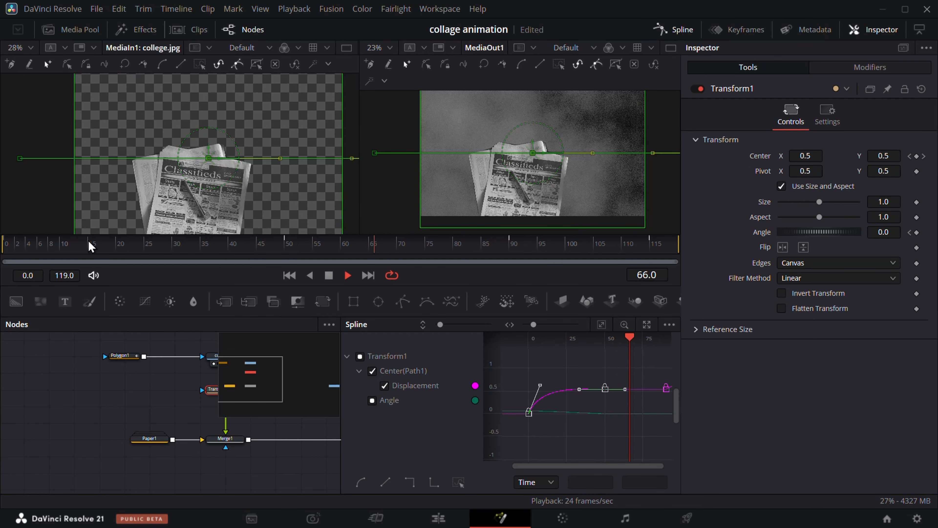
{"action": "key", "text": "space"}
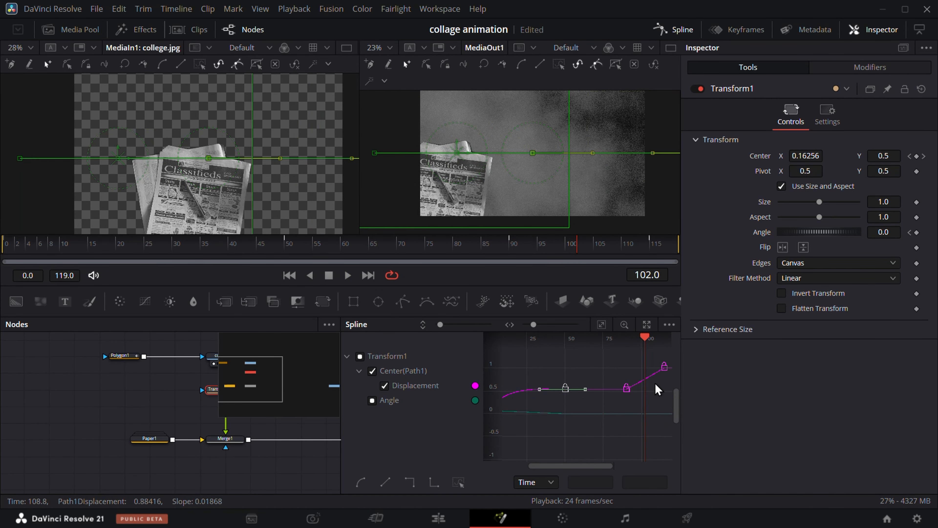
Smooth the Displacement curve between the keyframes at frames 90 and 115, check the motion, and close the Spline editor
{"action": "scroll", "coordinate": [629, 399], "scroll_direction": "up", "scroll_amount": 4}
{"action": "left_click_drag", "start_coordinate": [629, 400], "coordinate": [577, 422]}
{"action": "left_click_drag", "start_coordinate": [549, 350], "coordinate": [635, 428]}
{"action": "key", "text": "s"}
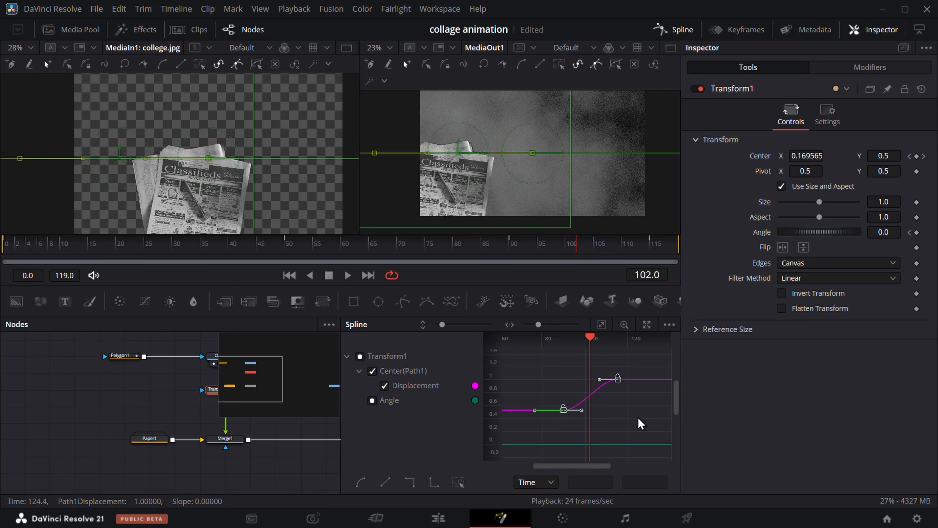
{"action": "left_click_drag", "start_coordinate": [524, 254], "coordinate": [467, 253]}
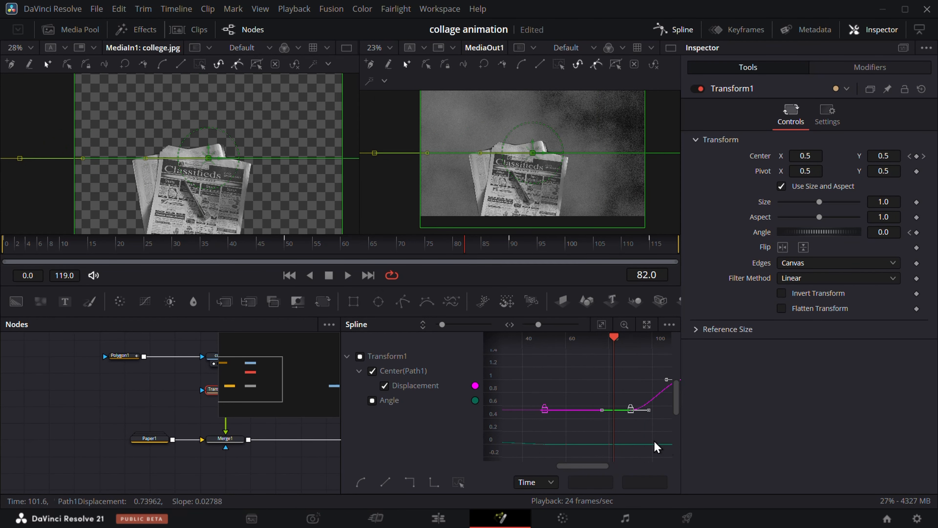
{"action": "scroll", "coordinate": [654, 441], "scroll_direction": "right", "scroll_amount": 5}
{"action": "scroll", "coordinate": [627, 420], "scroll_direction": "down", "scroll_amount": 4}
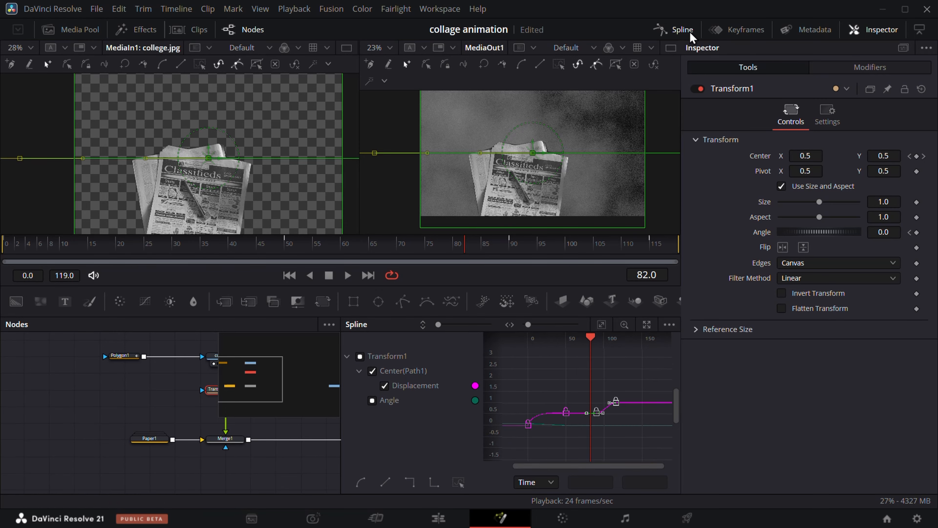
{"action": "left_click", "coordinate": [683, 30]}
Insert a Camera Shake node directly after Transform1
{"action": "left_click_drag", "start_coordinate": [288, 413], "coordinate": [288, 401]}
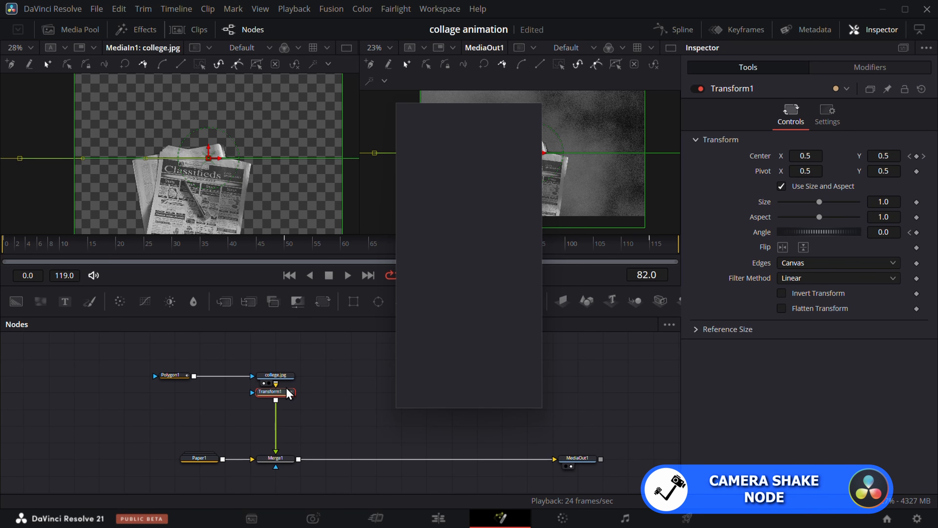
{"action": "type", "text": "cam"}
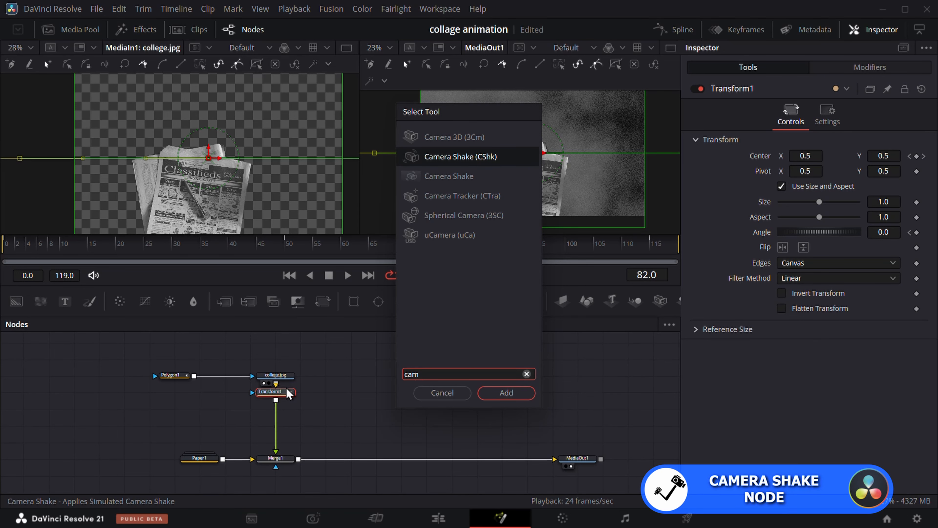
{"action": "left_click", "coordinate": [506, 393]}
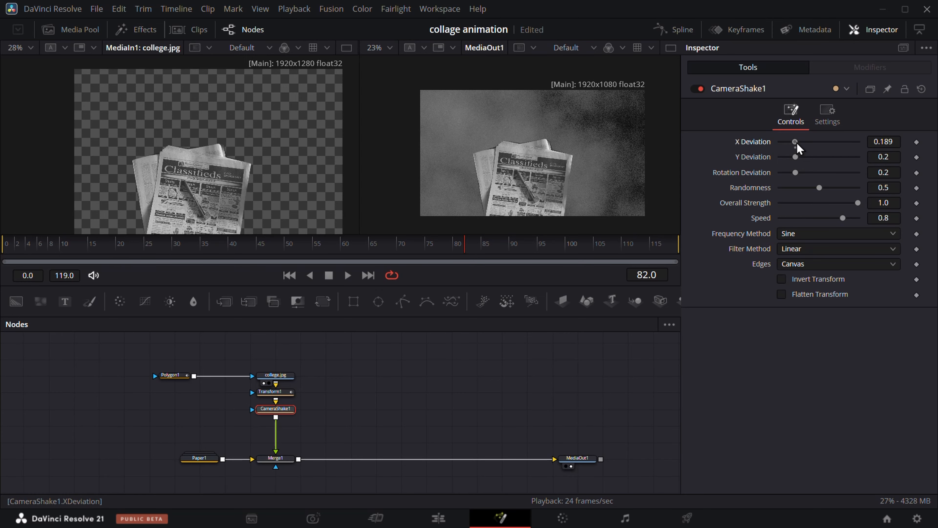
Set the camera shake's X and Y Deviation to 0, Rotation Deviation 1.0, Overall Strength 0.252 and Speed 0.386, and preview it
{"action": "left_click_drag", "start_coordinate": [794, 142], "coordinate": [810, 218]}
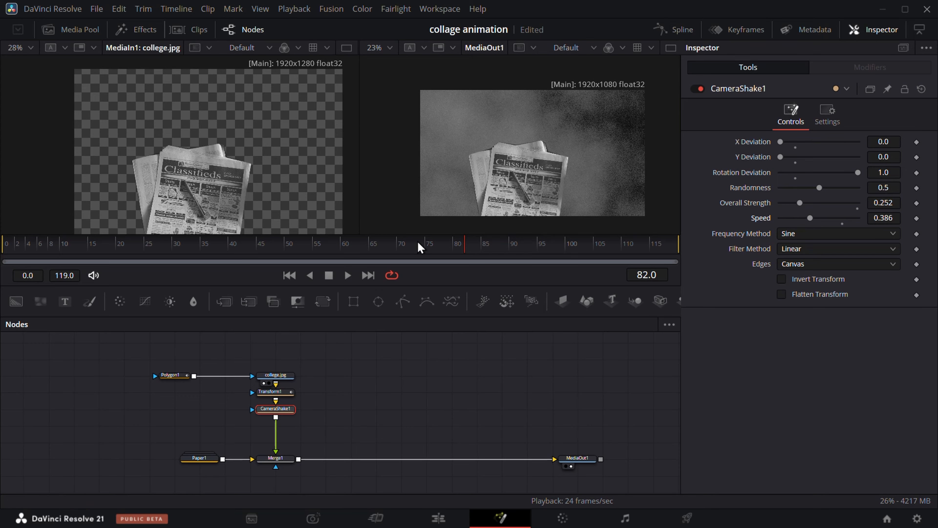
{"action": "left_click_drag", "start_coordinate": [417, 243], "coordinate": [318, 246]}
{"action": "key", "text": "space"}
{"action": "key", "text": "space"}
Add a Stop Motion node after CameraShake1, set Frame Repeat to 6, and play the animation from the start
{"action": "key", "text": "shift+space"}
{"action": "type", "text": "s"}
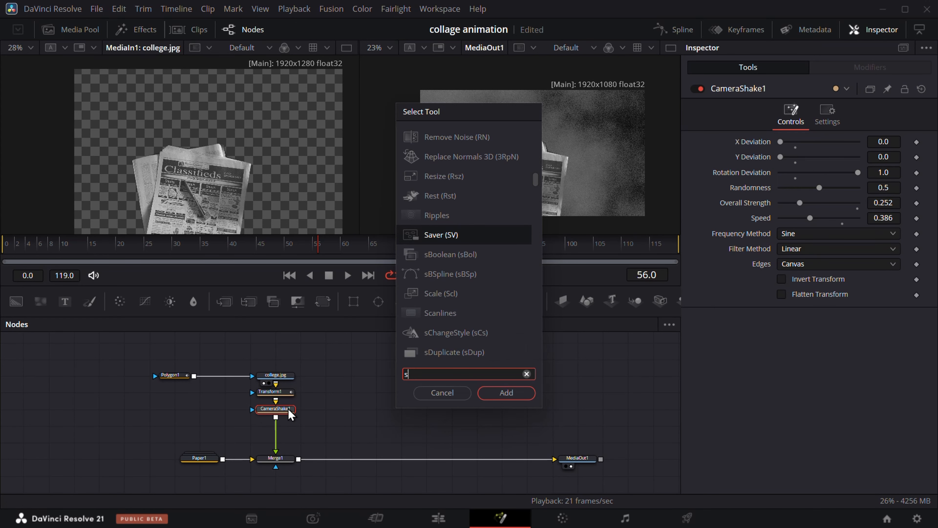
{"action": "type", "text": "top"}
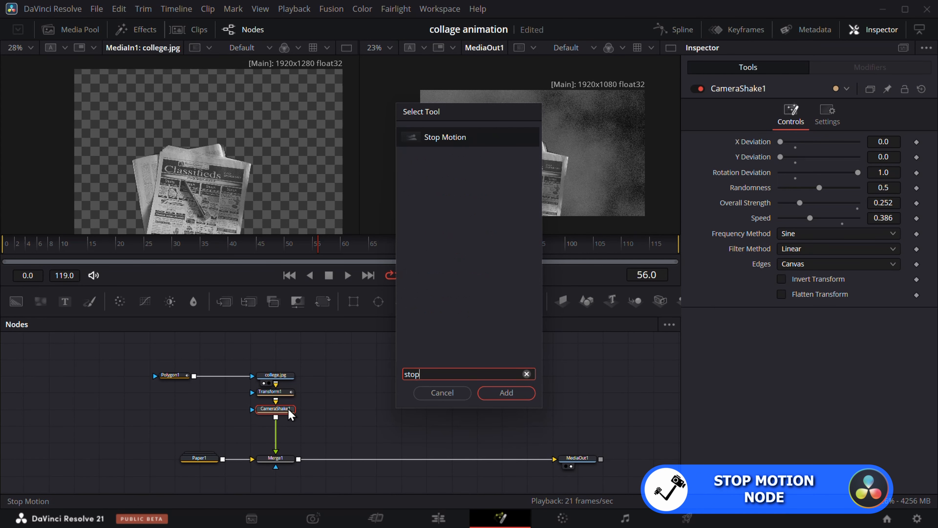
{"action": "left_click", "coordinate": [512, 394]}
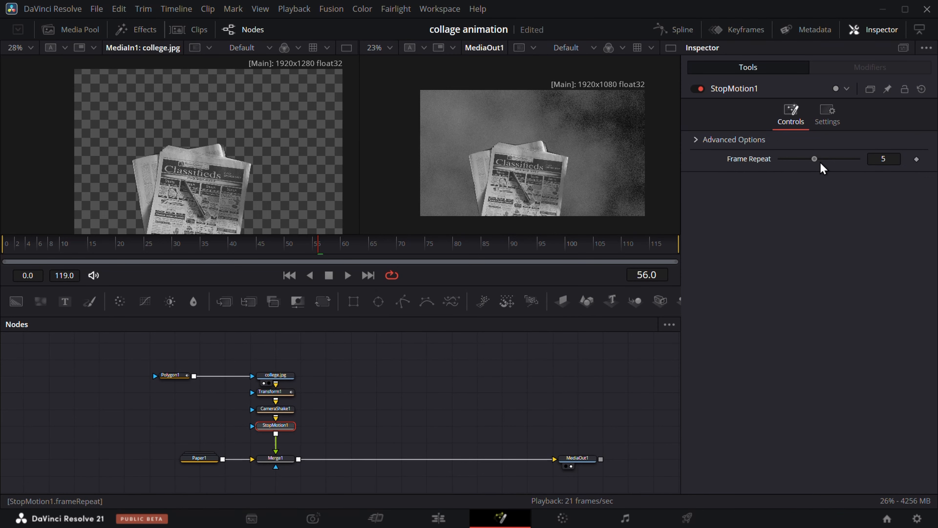
{"action": "left_click_drag", "start_coordinate": [379, 245], "coordinate": [5, 256]}
{"action": "key", "text": "space"}
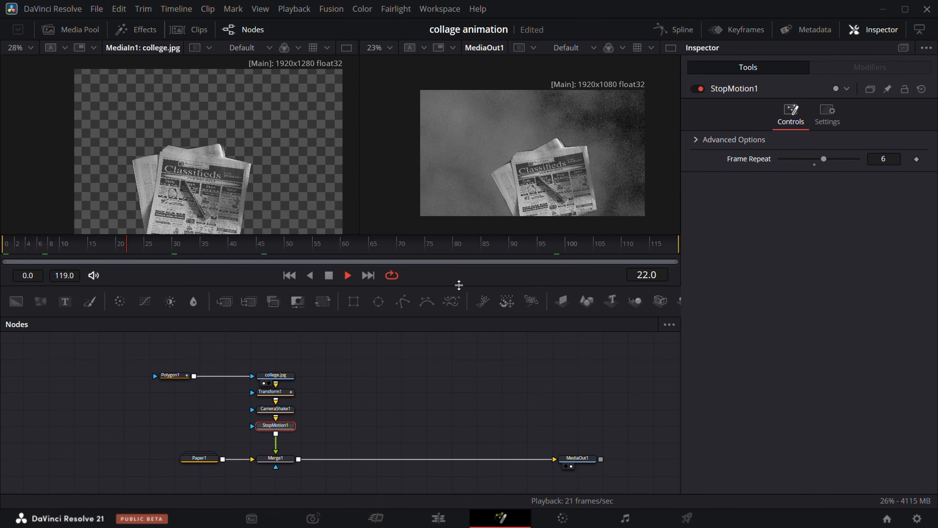
{"action": "key", "text": "space"}
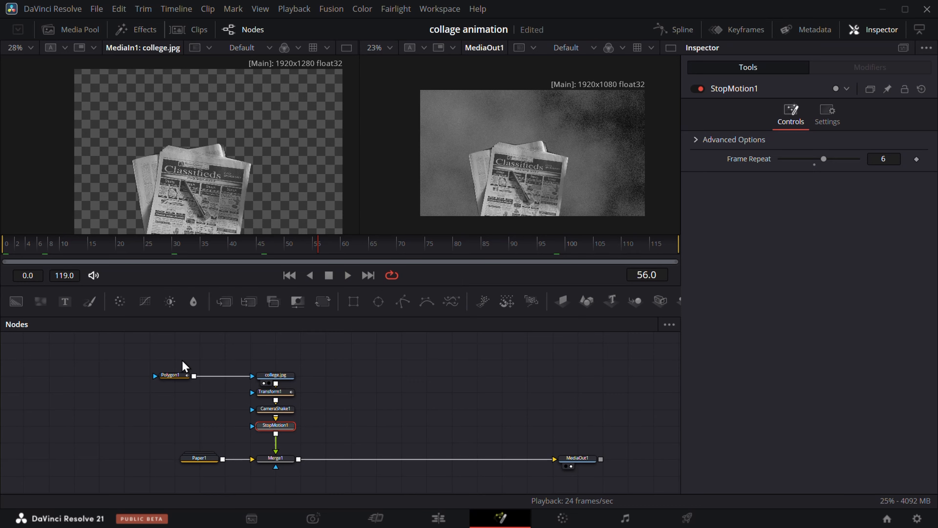
Duplicate the newspaper node chain from Polygon1 to StopMotion1 and merge the copy between Merge1 and MediaOut1
{"action": "left_click_drag", "start_coordinate": [183, 361], "coordinate": [304, 438]}
{"action": "left_click", "coordinate": [360, 372]}
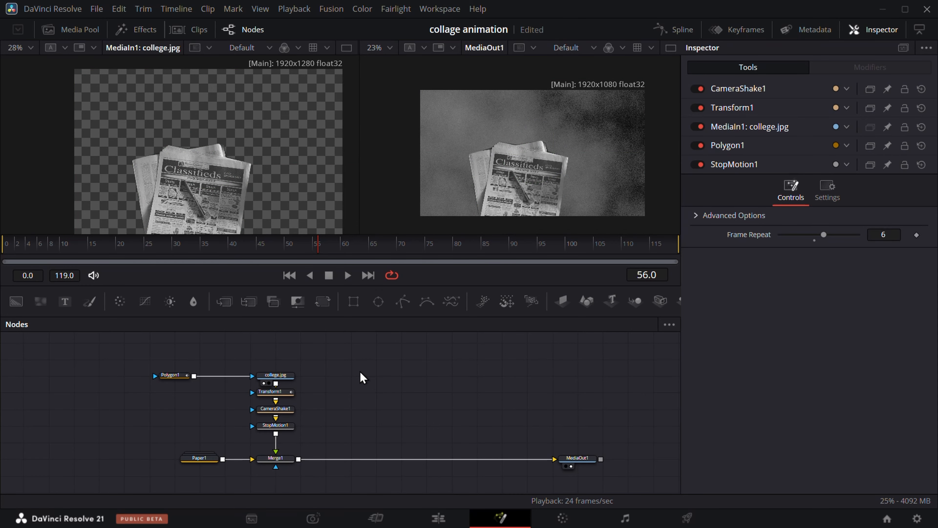
{"action": "key", "text": "ctrl+v"}
{"action": "left_click_drag", "start_coordinate": [442, 422], "coordinate": [416, 405]}
{"action": "left_click", "coordinate": [361, 370]}
{"action": "left_click_drag", "start_coordinate": [324, 362], "coordinate": [307, 462]}
{"action": "left_click", "coordinate": [383, 409]}
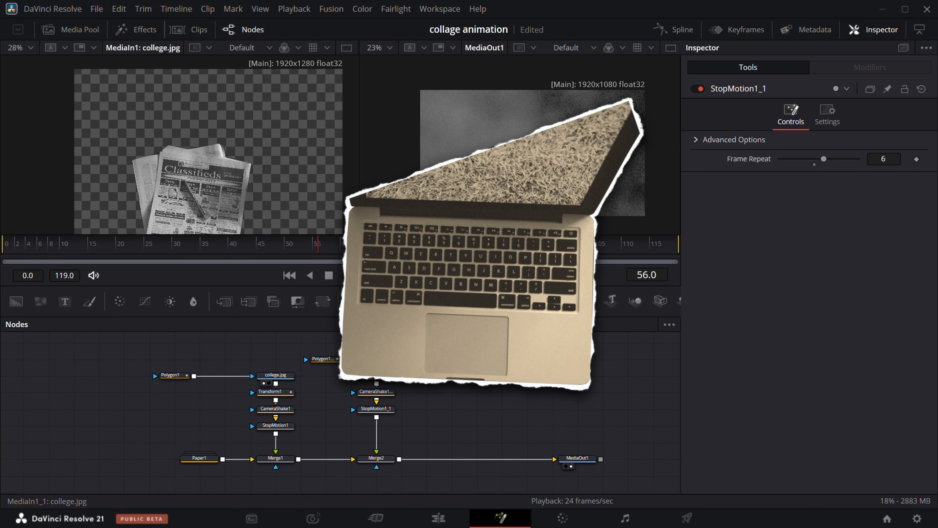
View the duplicated college.jpg node, reset its Polygon1_1 mask, and disable the mask to expose the full image
{"action": "left_click_drag", "start_coordinate": [382, 361], "coordinate": [203, 133]}
{"action": "left_click", "coordinate": [328, 360]}
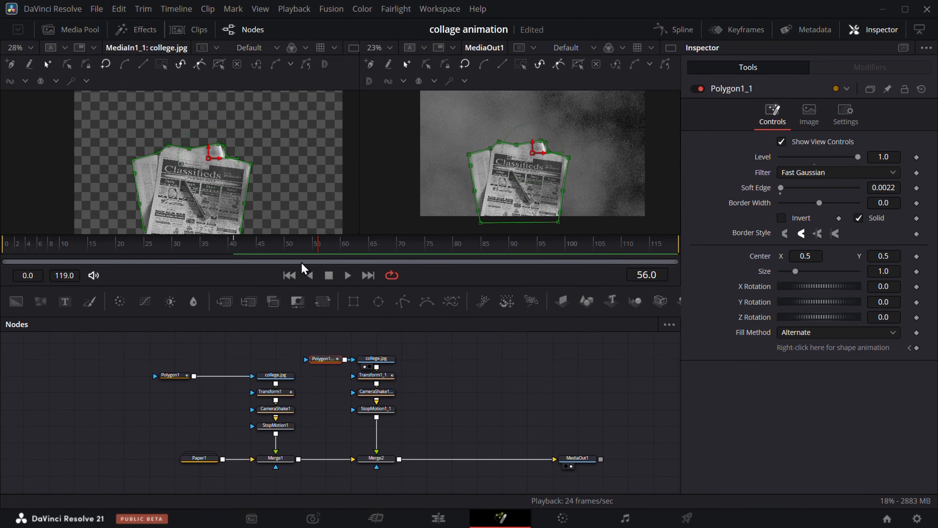
{"action": "left_click", "coordinate": [919, 90]}
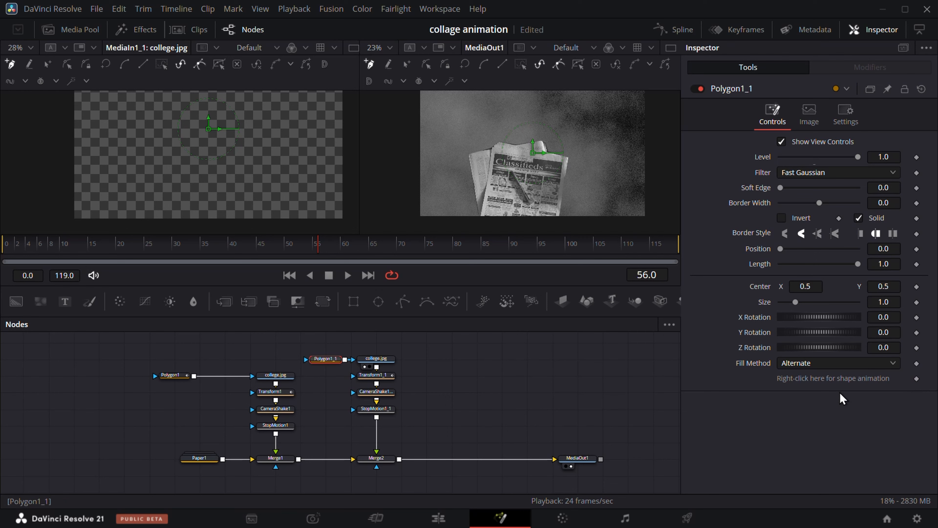
{"action": "left_click", "coordinate": [700, 89]}
Trace the laptop's outline with Polygon1_1, close the shape, and enable the mask to cut the laptop out
{"action": "scroll", "coordinate": [229, 141], "scroll_direction": "up", "scroll_amount": 3}
{"action": "left_click", "coordinate": [229, 127]}
{"action": "left_click", "coordinate": [220, 130]}
{"action": "left_click", "coordinate": [207, 163]}
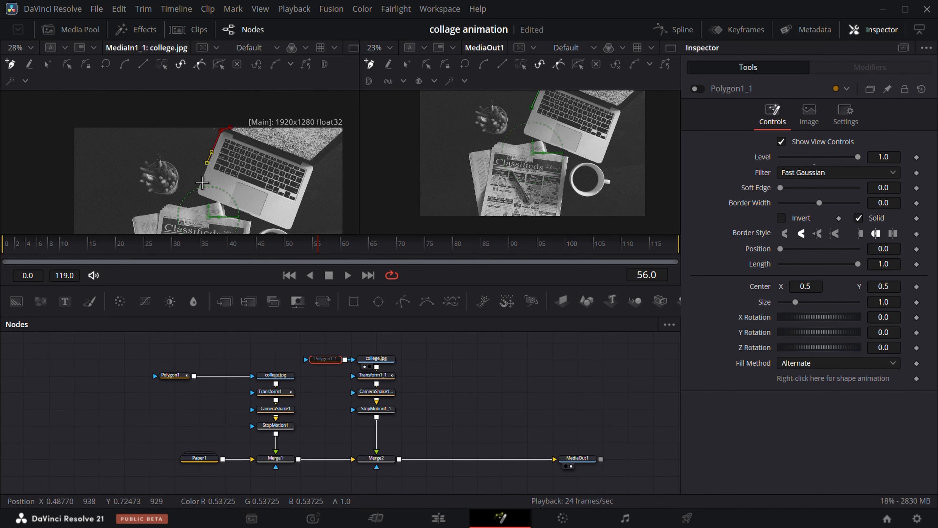
{"action": "left_click", "coordinate": [228, 207]}
{"action": "left_click", "coordinate": [256, 220]}
{"action": "scroll", "coordinate": [306, 229], "scroll_direction": "up", "scroll_amount": 5}
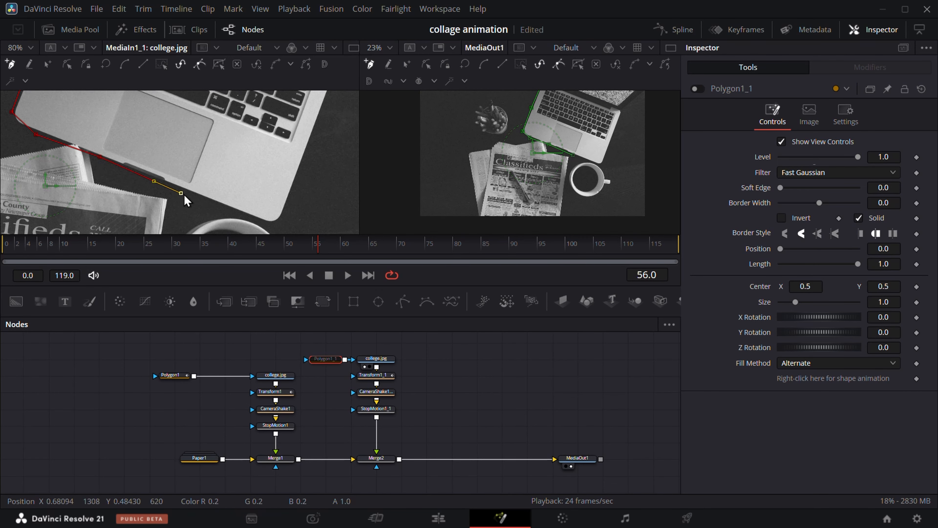
{"action": "left_click", "coordinate": [218, 209]}
{"action": "left_click", "coordinate": [274, 221]}
{"action": "left_click", "coordinate": [295, 164]}
{"action": "left_click", "coordinate": [340, 164]}
{"action": "left_click", "coordinate": [354, 120]}
{"action": "left_click_drag", "start_coordinate": [353, 122], "coordinate": [205, 233]}
{"action": "left_click", "coordinate": [291, 170]}
{"action": "left_click", "coordinate": [297, 132]}
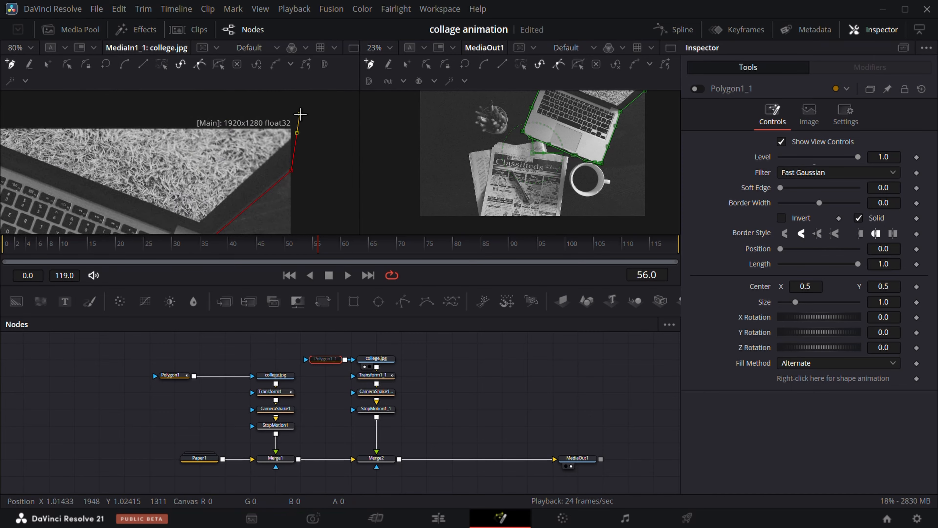
{"action": "left_click", "coordinate": [149, 110]}
{"action": "left_click_drag", "start_coordinate": [15, 128], "coordinate": [260, 141]}
{"action": "left_click", "coordinate": [218, 122]}
{"action": "left_click", "coordinate": [219, 143]}
{"action": "scroll", "coordinate": [232, 176], "scroll_direction": "down", "scroll_amount": 7}
{"action": "left_click", "coordinate": [699, 90]}
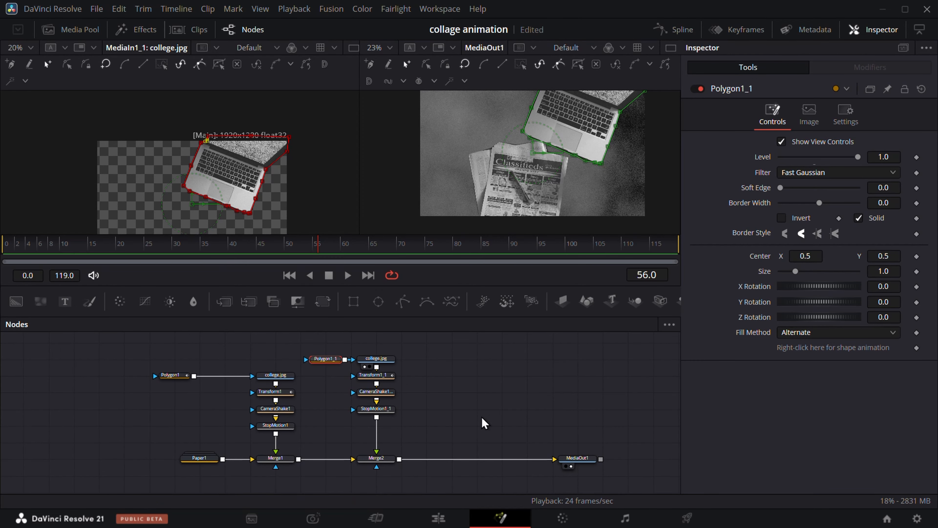
Set Transform1_1's Center X keyframe at frame 0 to about -0.29 and scrub through the laptop's entrance
{"action": "left_click", "coordinate": [379, 384]}
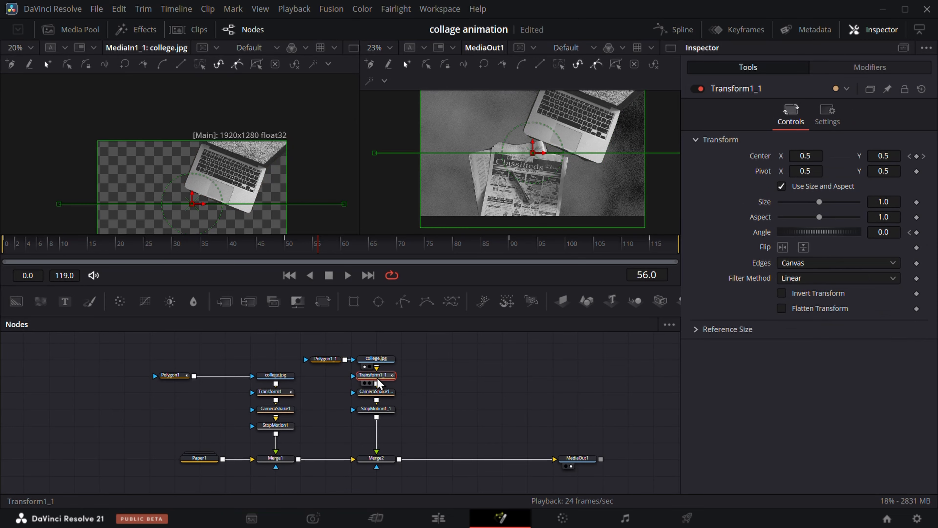
{"action": "left_click_drag", "start_coordinate": [296, 242], "coordinate": [9, 258]}
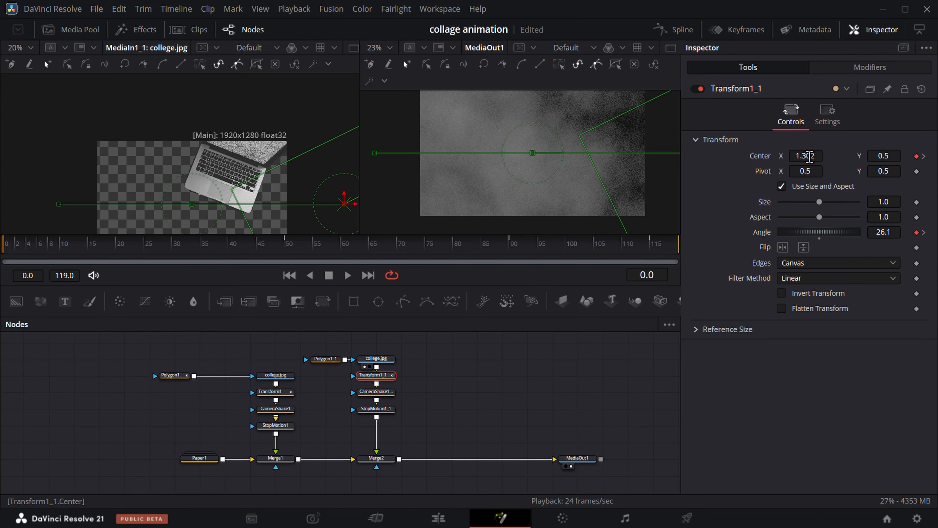
{"action": "left_click_drag", "start_coordinate": [812, 156], "coordinate": [222, 155]}
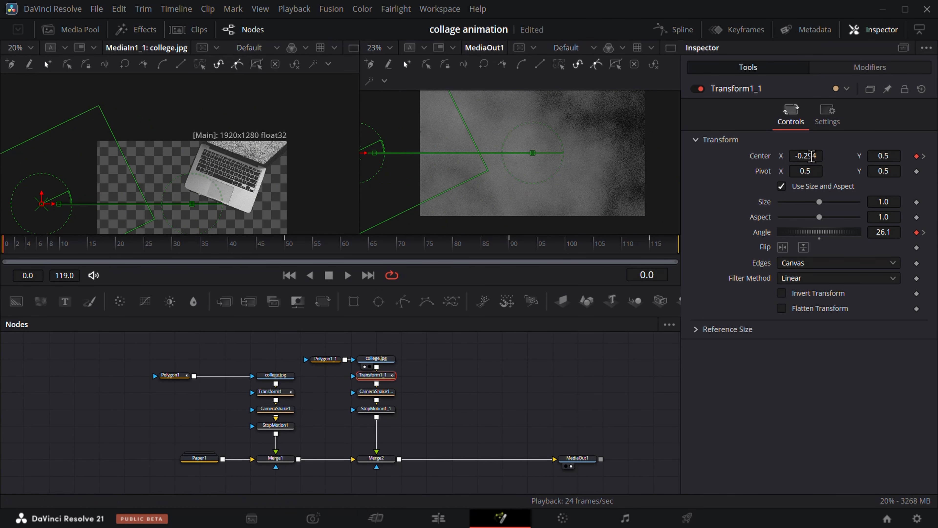
{"action": "left_click_drag", "start_coordinate": [43, 255], "coordinate": [251, 260]}
{"action": "left_click_drag", "start_coordinate": [155, 325], "coordinate": [449, 418]}
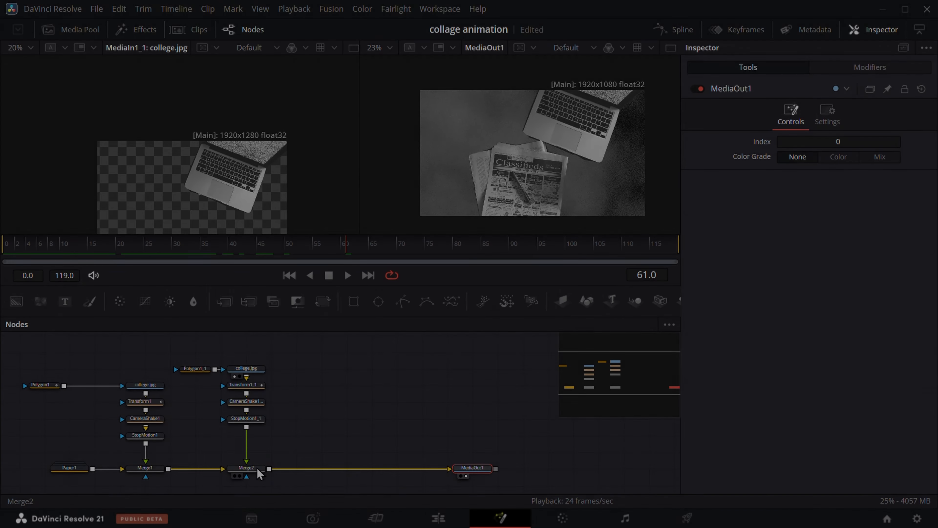
Insert a Film Damage node between Merge2 and MediaOut1 and lower its Film Blur to 0
{"action": "left_click", "coordinate": [257, 468]}
{"action": "key", "text": "shift+space"}
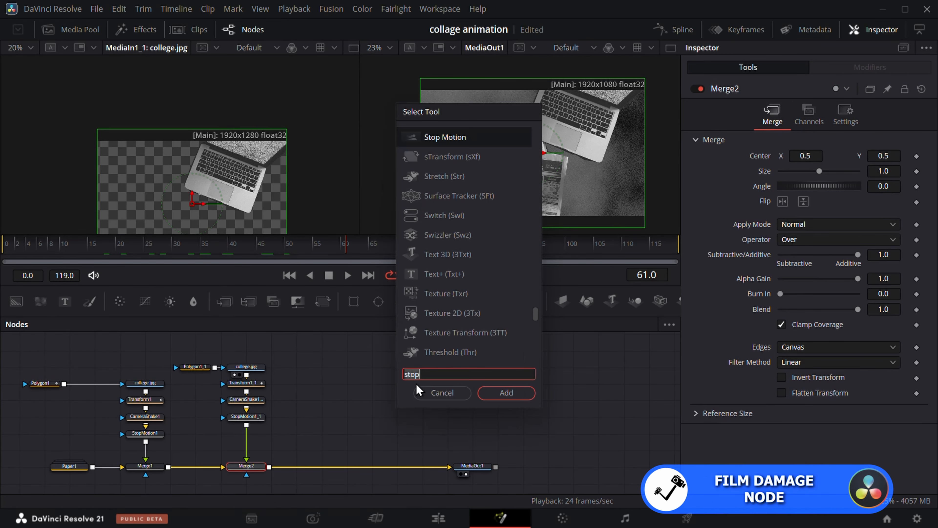
{"action": "type", "text": "film"}
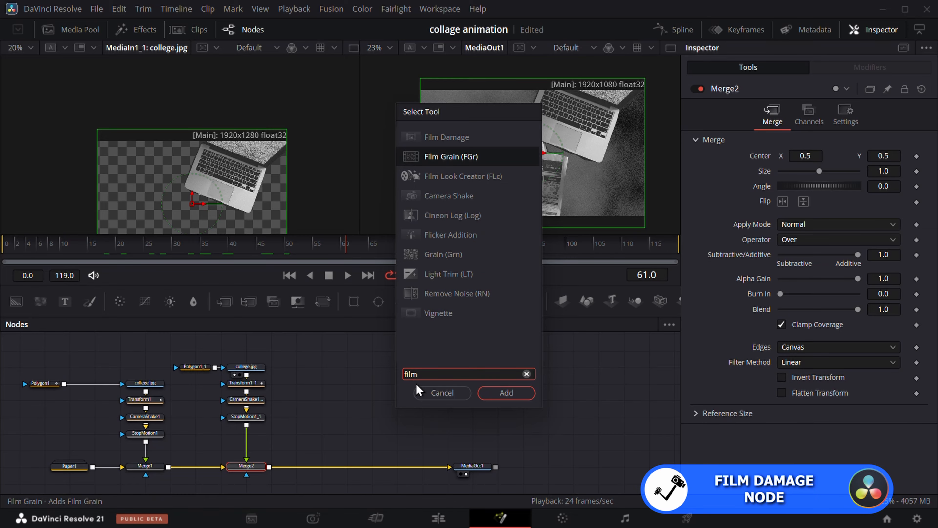
{"action": "left_click", "coordinate": [432, 144]}
{"action": "left_click", "coordinate": [506, 392]}
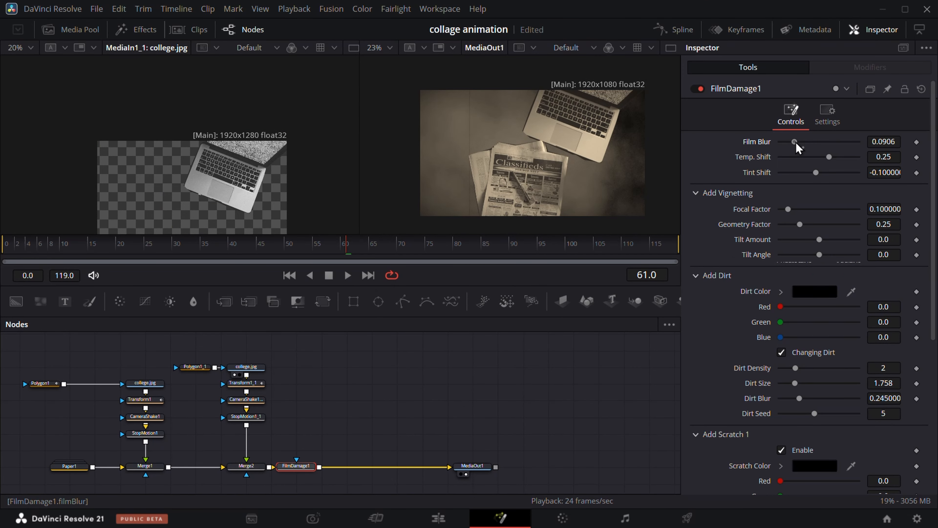
Open the first Fusion Composition from the timeline in Fusion and examine its FilmDamage1 settings
{"action": "left_click", "coordinate": [438, 519]}
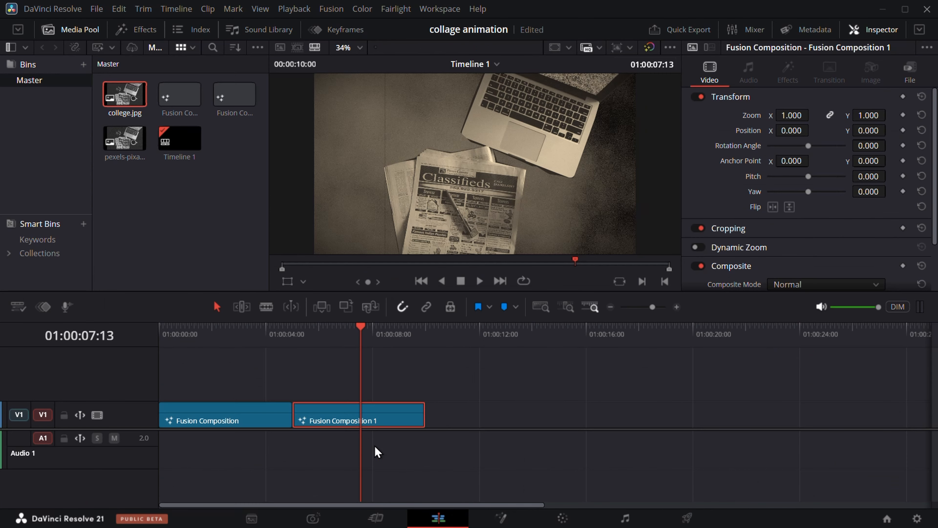
{"action": "left_click", "coordinate": [207, 330]}
{"action": "left_click", "coordinate": [207, 409]}
{"action": "left_click", "coordinate": [501, 519]}
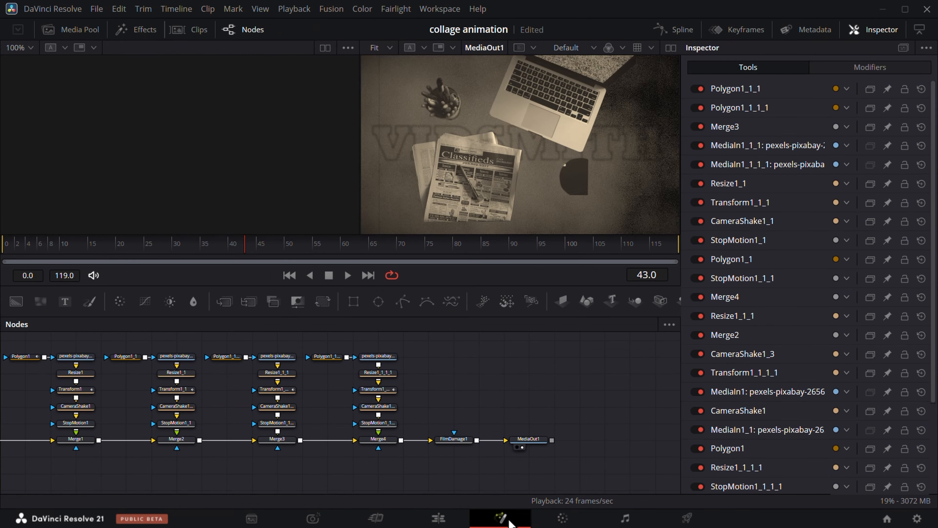
{"action": "left_click", "coordinate": [454, 439]}
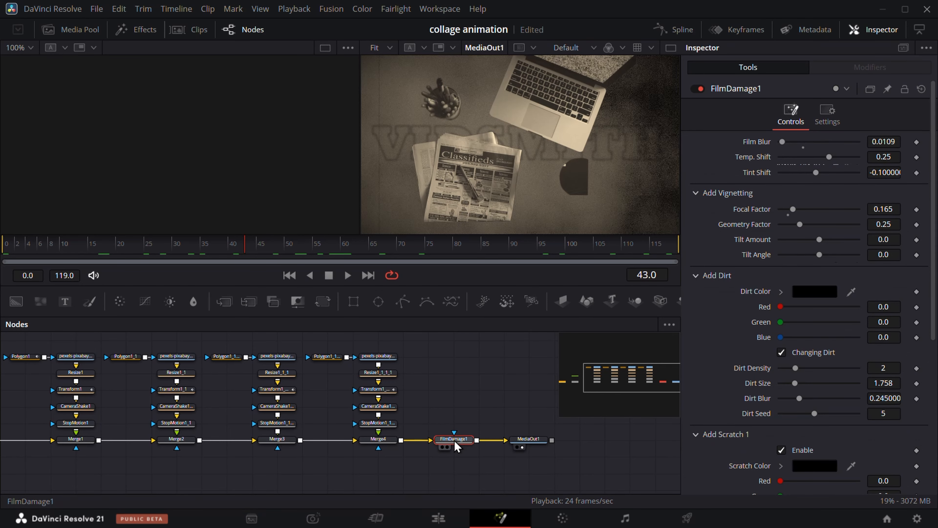
Reopen Fusion Composition 1 in Fusion, delete its Film Damage node, and undo the deletion
{"action": "left_click", "coordinate": [444, 519]}
{"action": "left_click", "coordinate": [356, 329]}
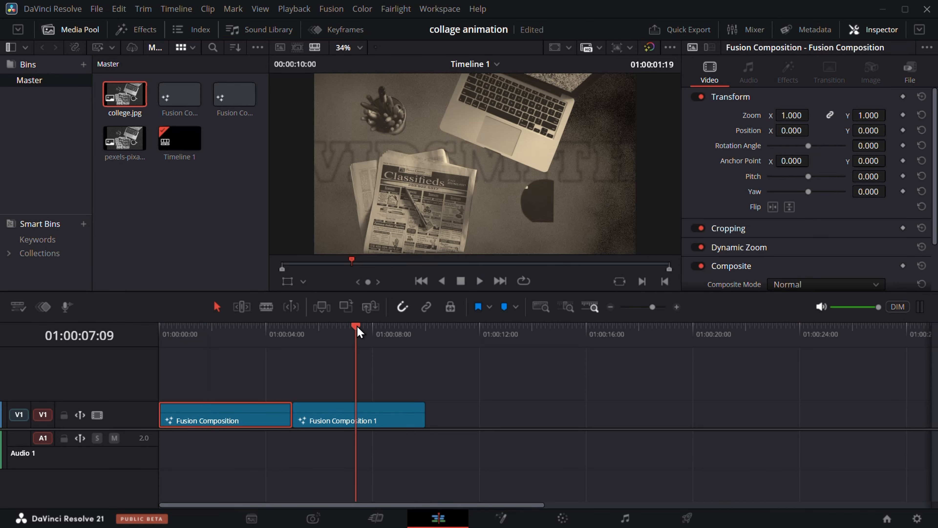
{"action": "left_click", "coordinate": [364, 422]}
{"action": "left_click", "coordinate": [501, 519]}
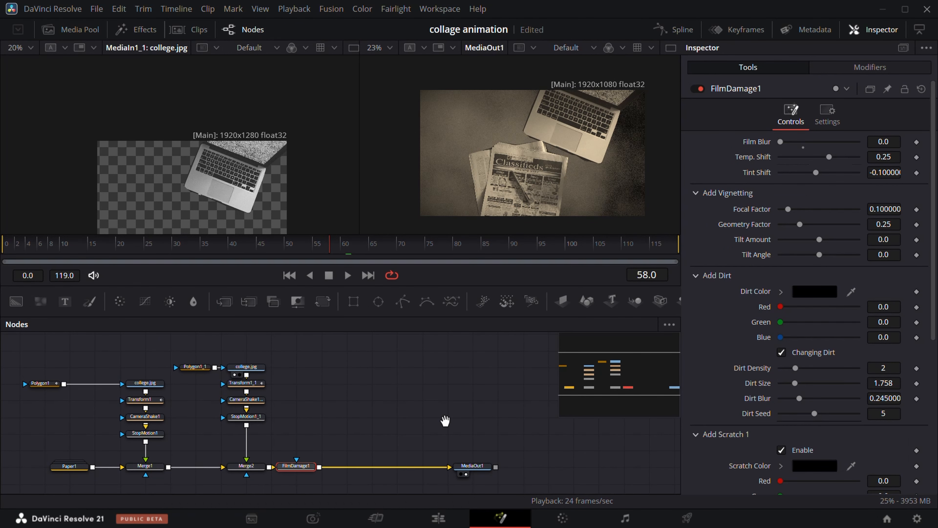
{"action": "key", "text": "Delete"}
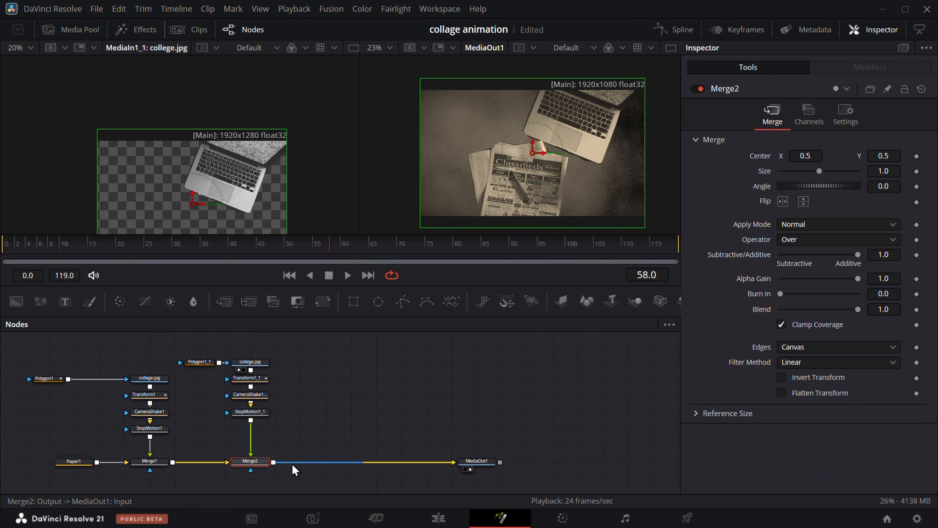
{"action": "key", "text": "ctrl+z"}
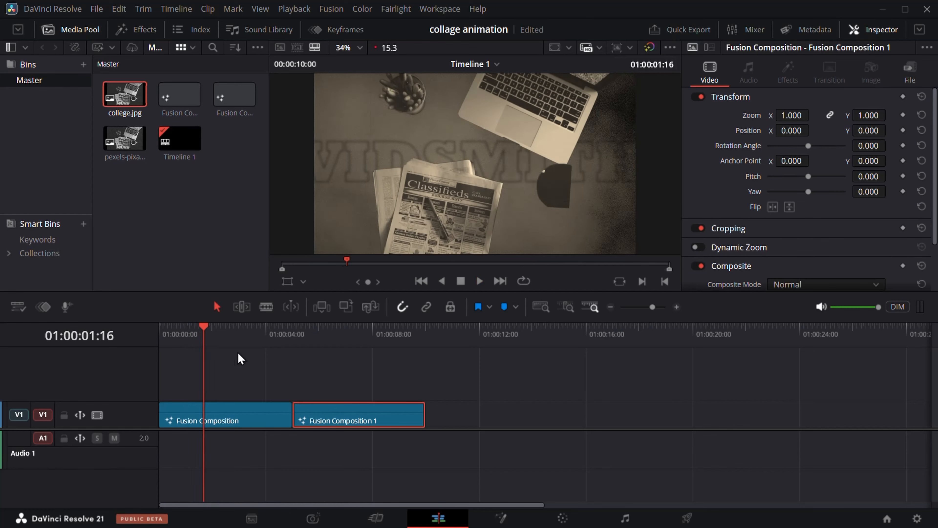
Enable Dynamic Zoom on the Fusion Composition 1 timeline clip and play it from near its start
{"action": "left_click", "coordinate": [322, 343]}
{"action": "left_click", "coordinate": [312, 342]}
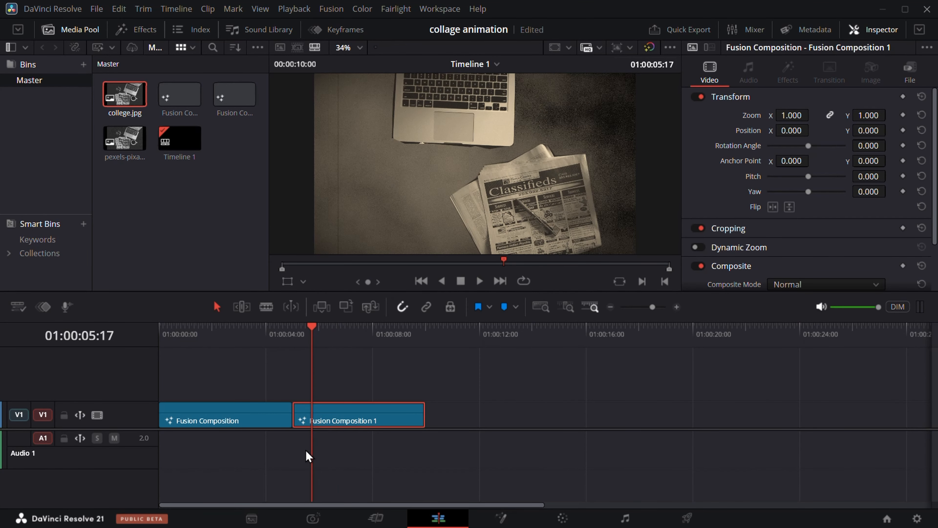
{"action": "left_click", "coordinate": [701, 248]}
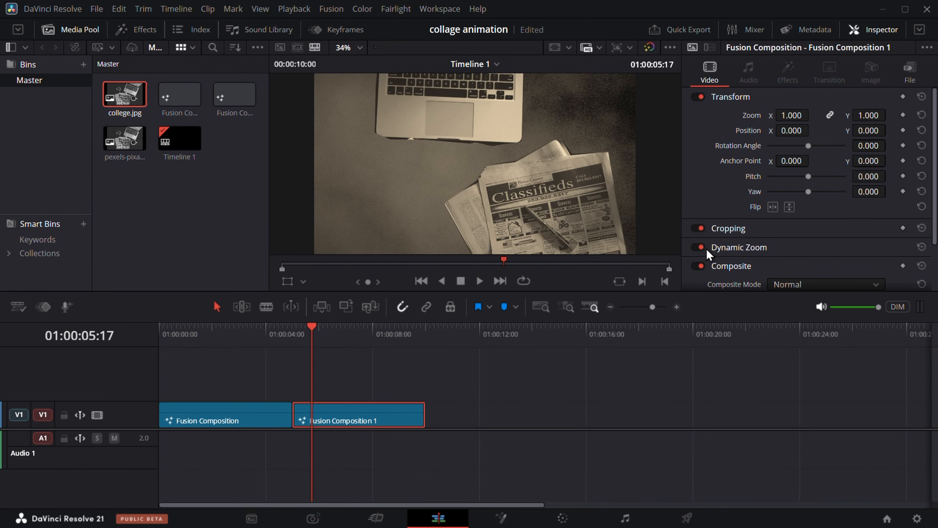
{"action": "left_click", "coordinate": [344, 343]}
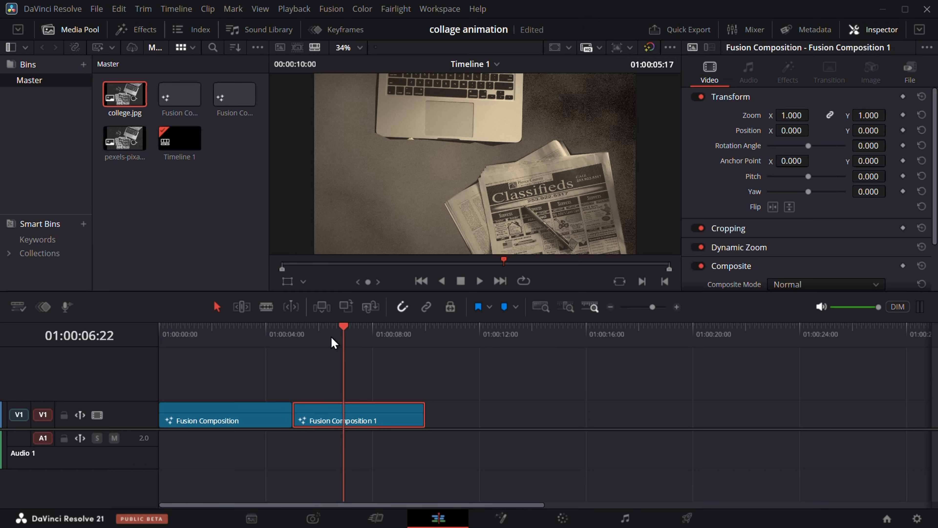
{"action": "left_click", "coordinate": [298, 336]}
{"action": "key", "text": "space"}
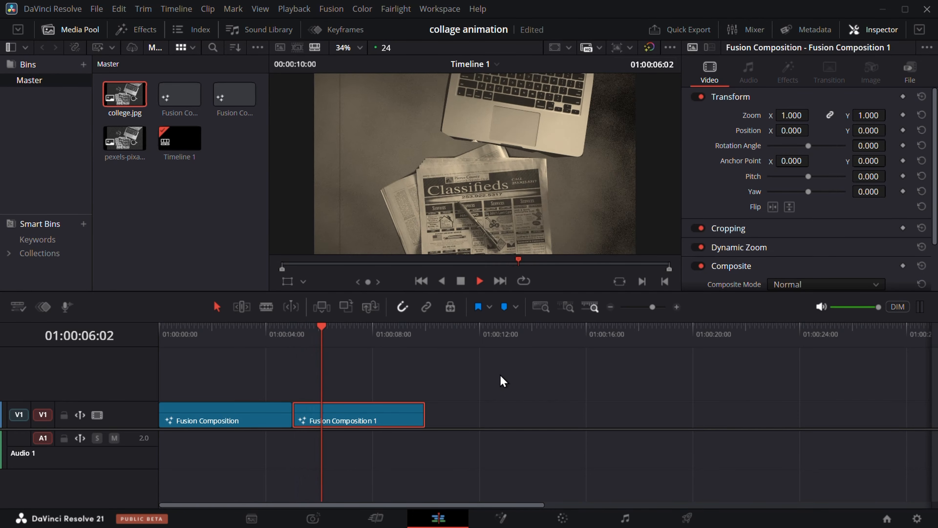